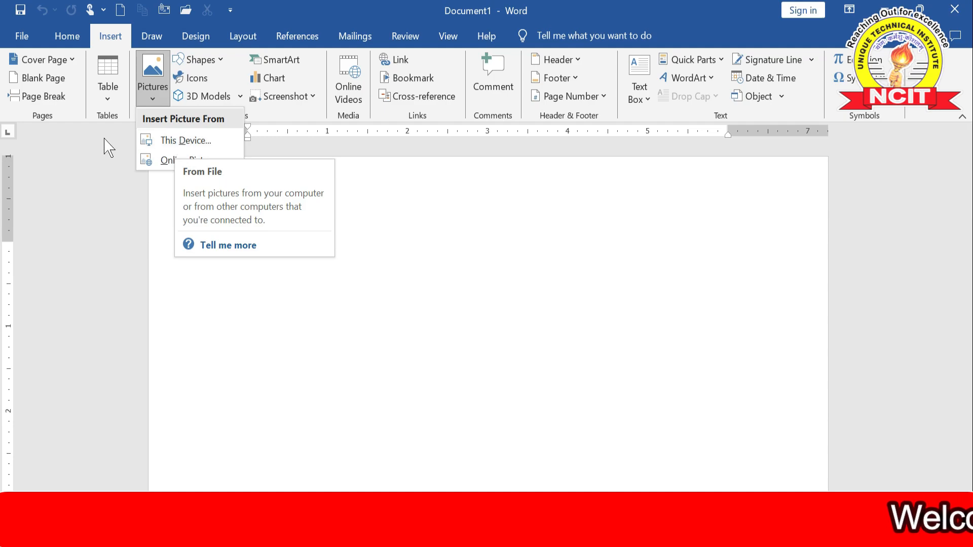
Fill the blank document with sample text using =rand(10,10).
click(305, 248)
text(=ra)
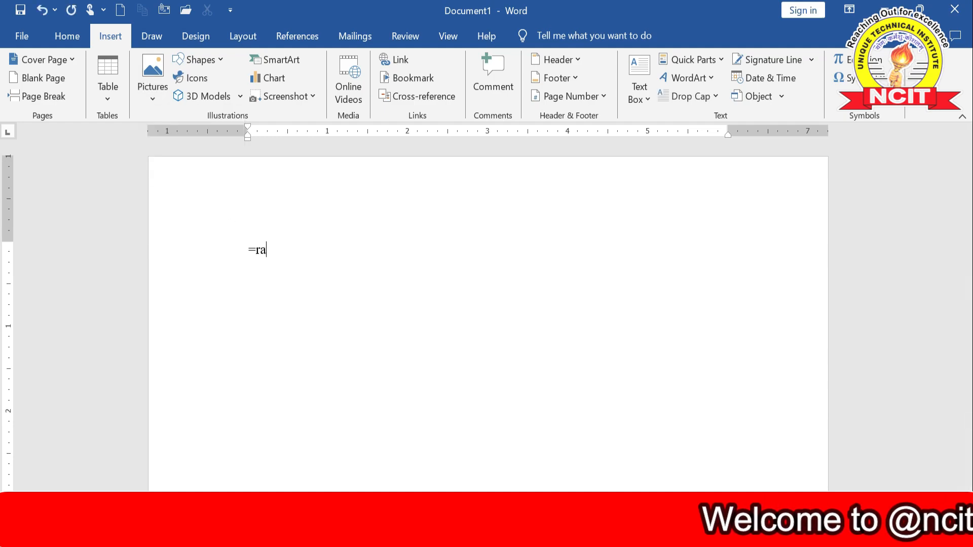
text(nd()
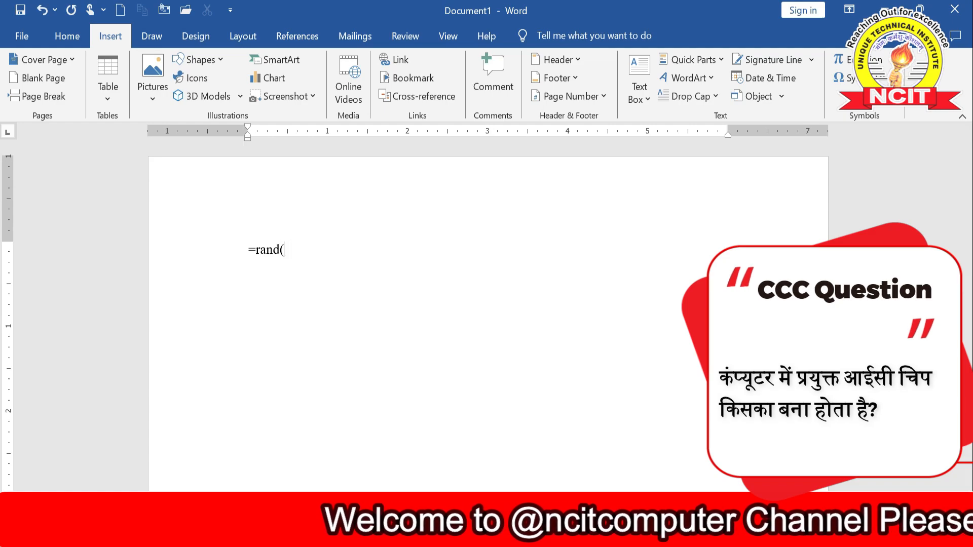
text(010,10)
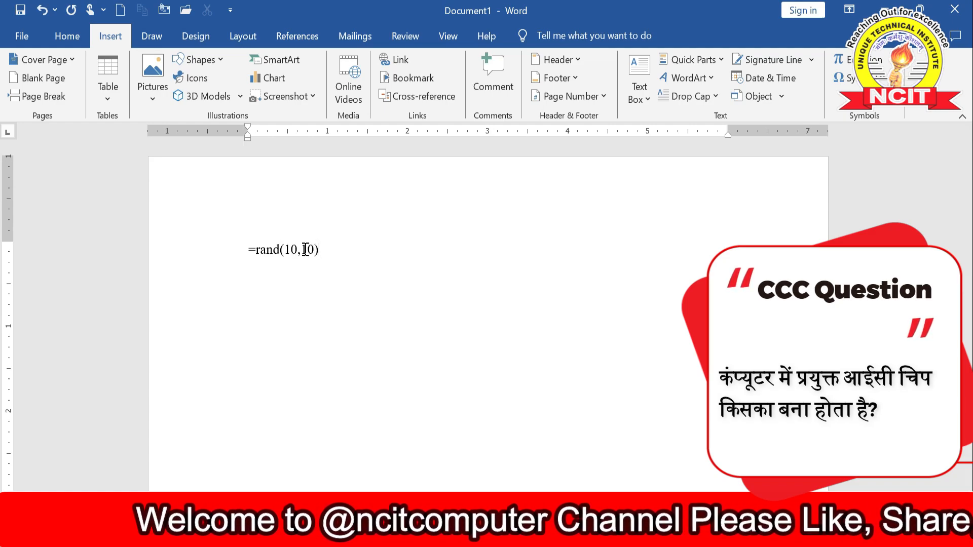
text())
key(Return)
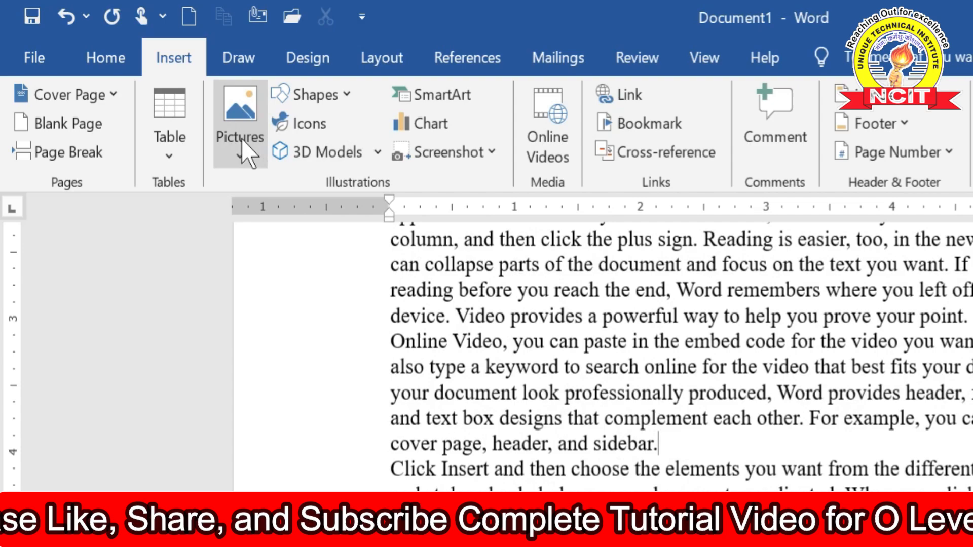
Insert the picture kat20s.jpg from the Wallpapers > Katrina Kaif folder on Local Disk (E:) into the text.
click(153, 88)
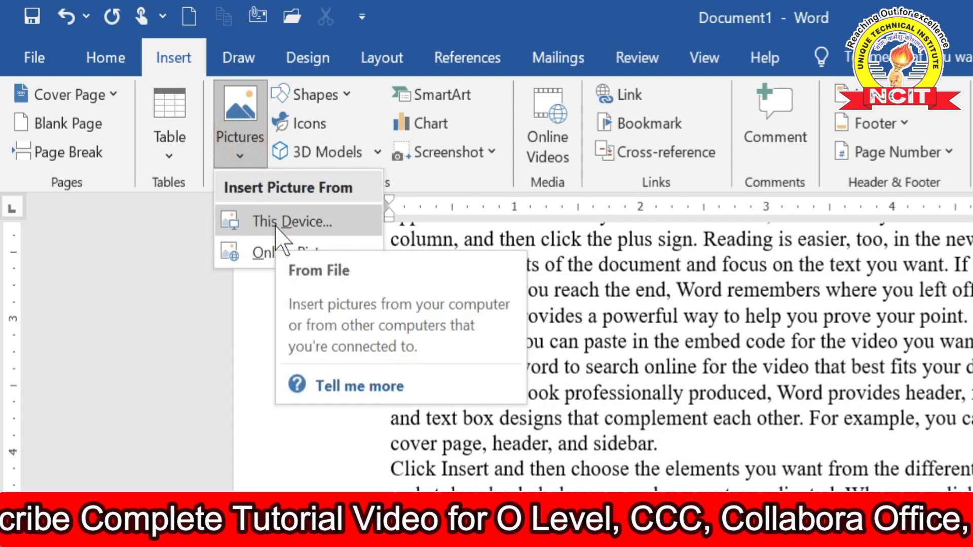
click(266, 223)
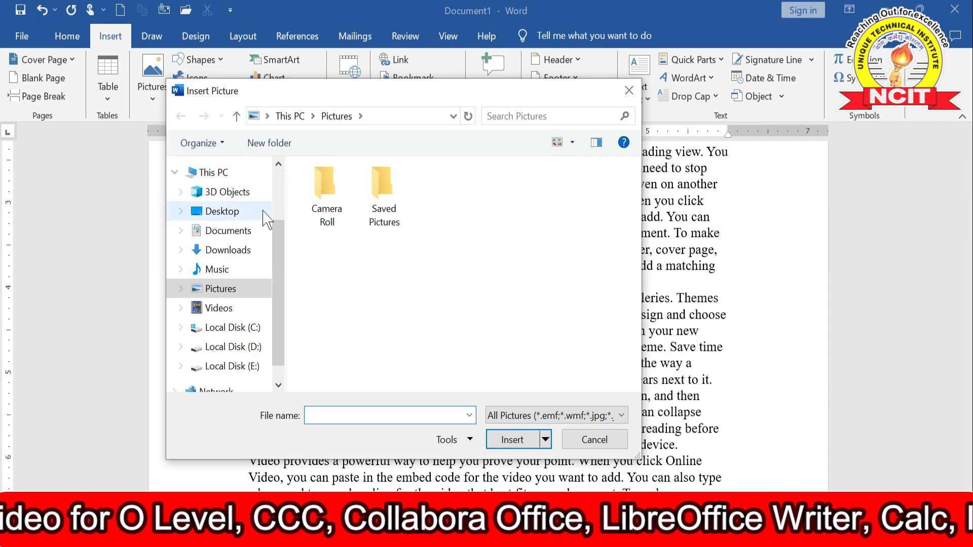
scroll(275, 354, down, 1)
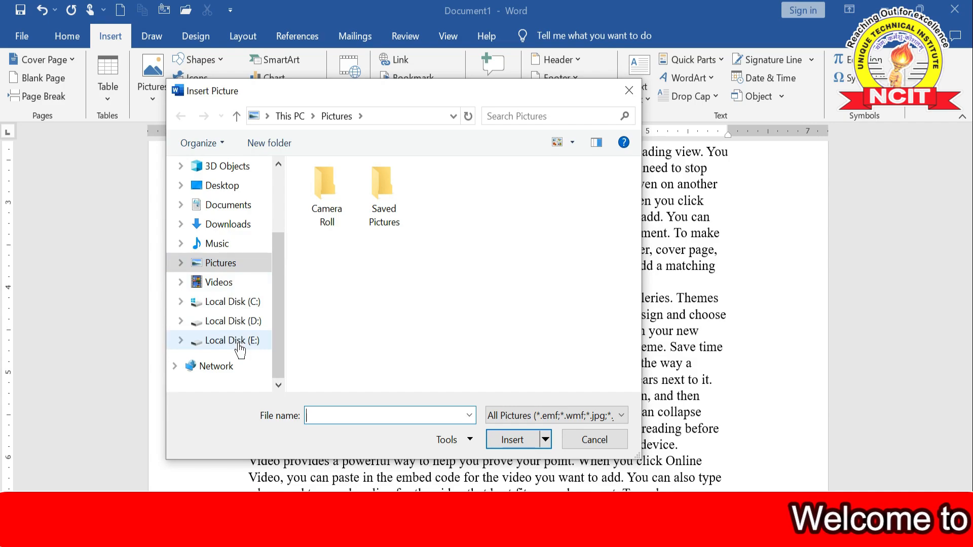
click(237, 342)
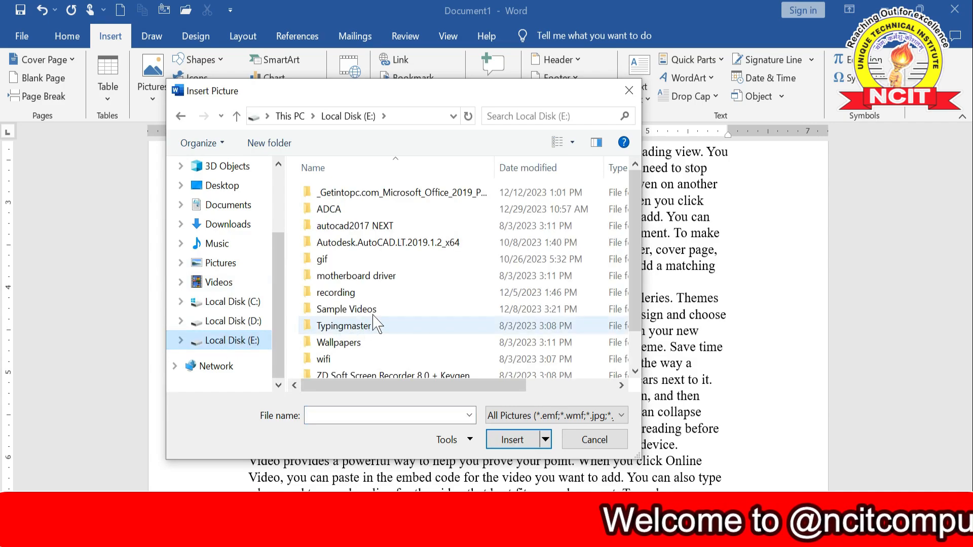
click(326, 341)
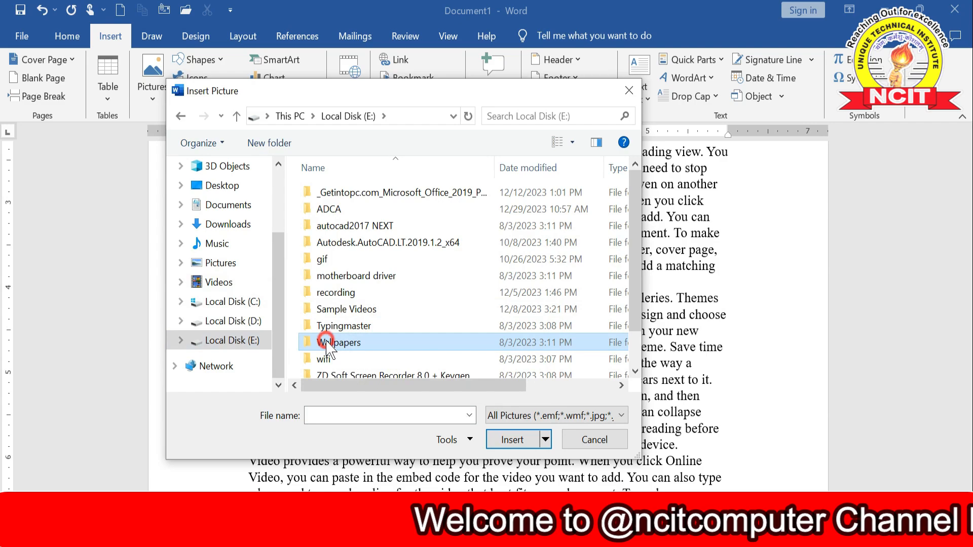
double_click(327, 344)
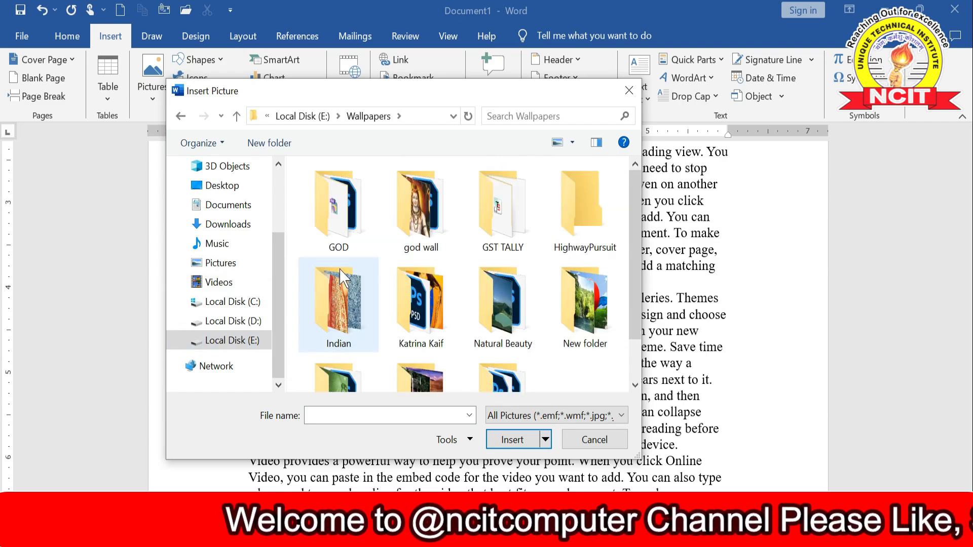
double_click(430, 325)
click(368, 309)
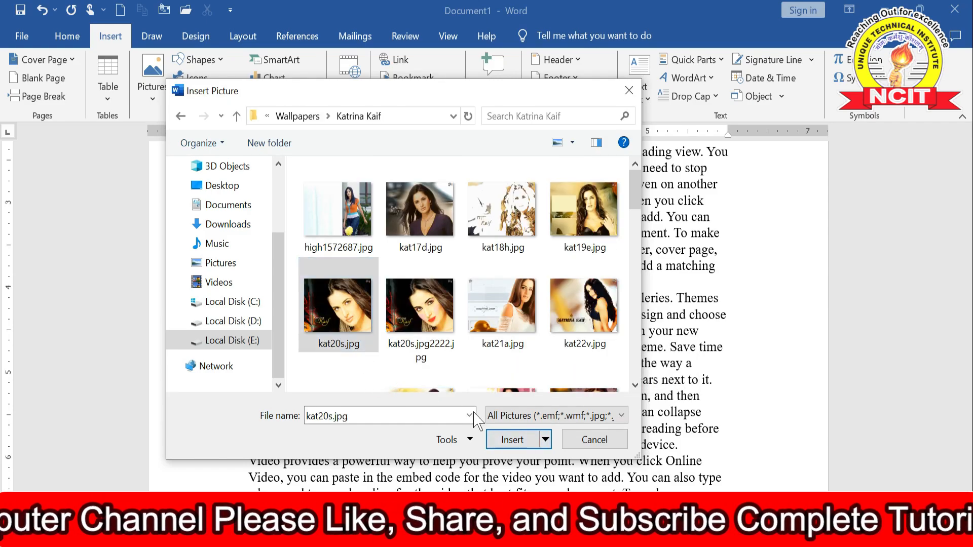
click(513, 440)
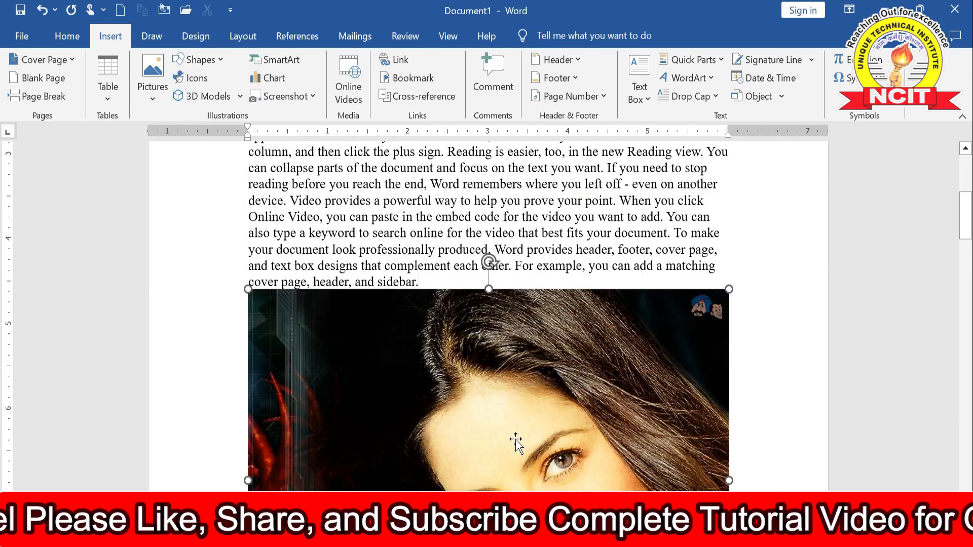
Scale the inserted picture down proportionally to about 3 inches wide.
scroll(489, 389, down, 1)
scroll(472, 383, down, 1)
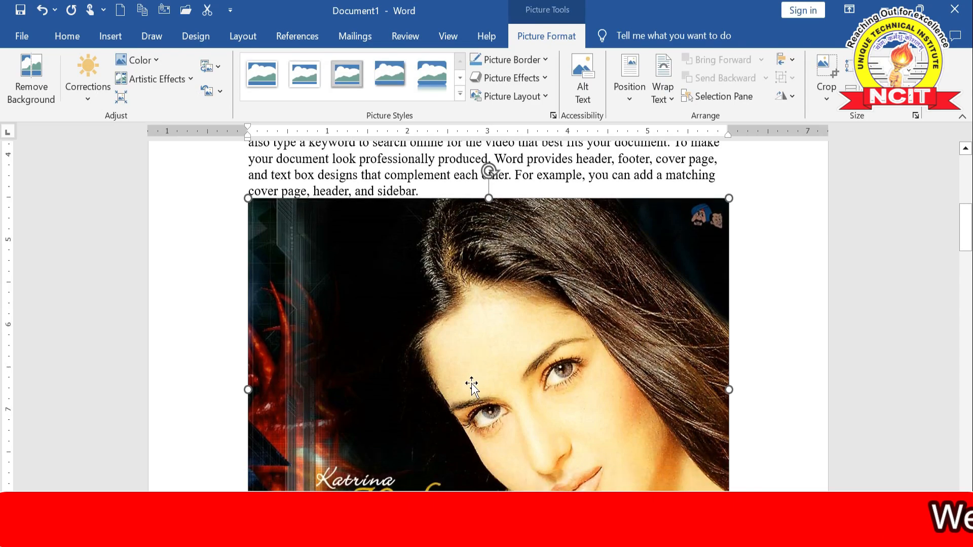
scroll(471, 384, down, 1)
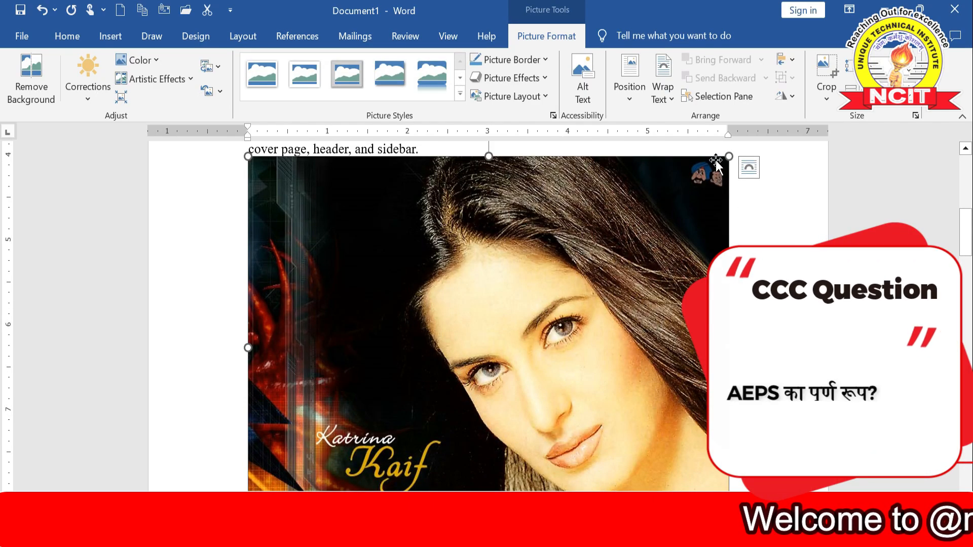
drag(729, 157, 488, 350)
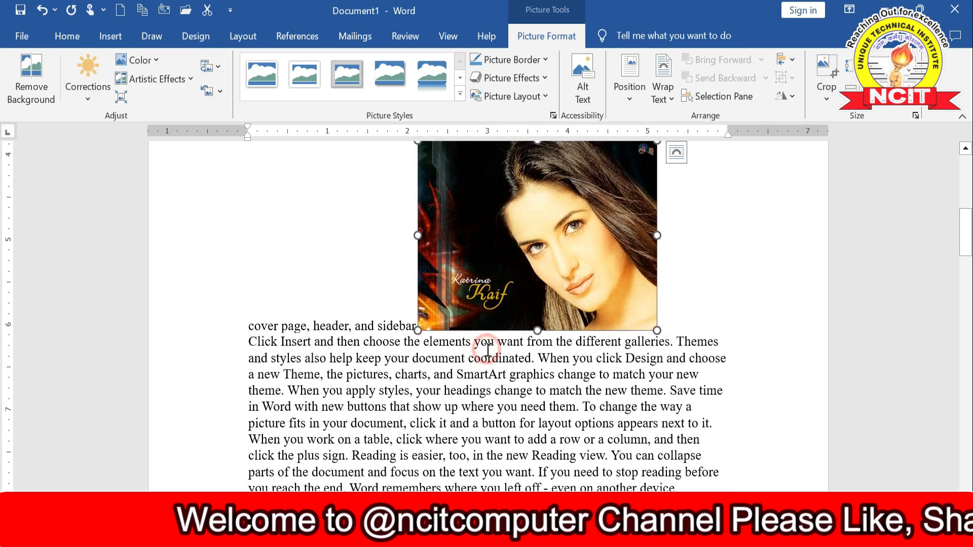
scroll(487, 348, up, 2)
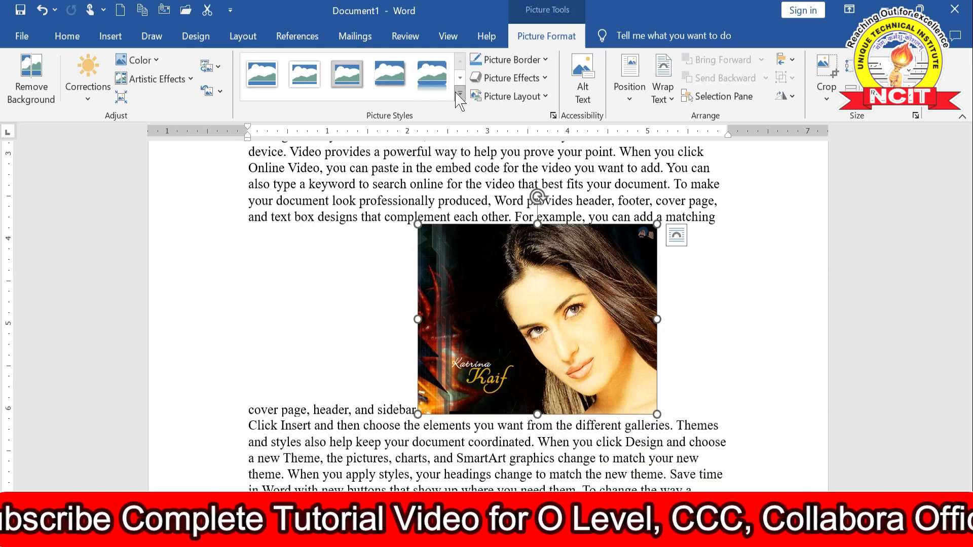
Give the picture a dark orange border and an outer shadow cast downward.
click(460, 94)
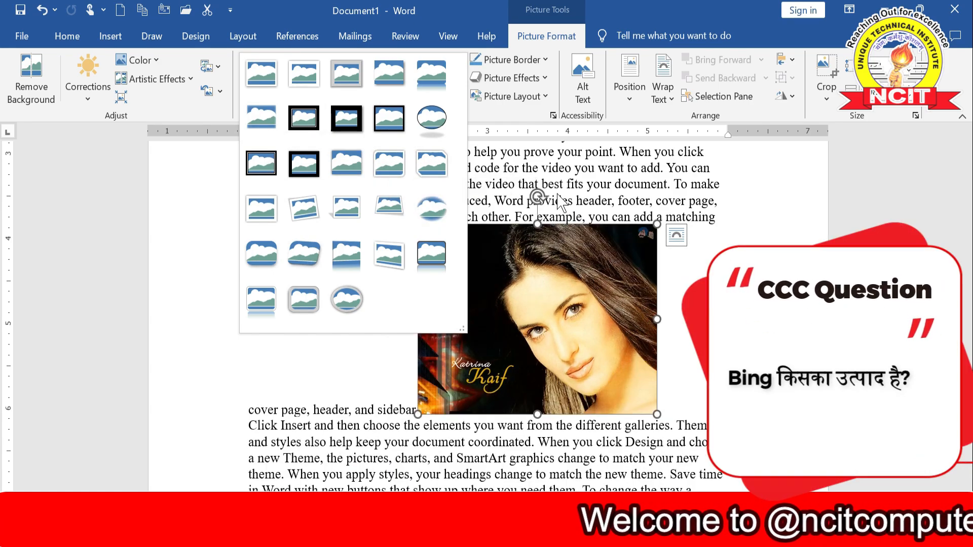
key(Escape)
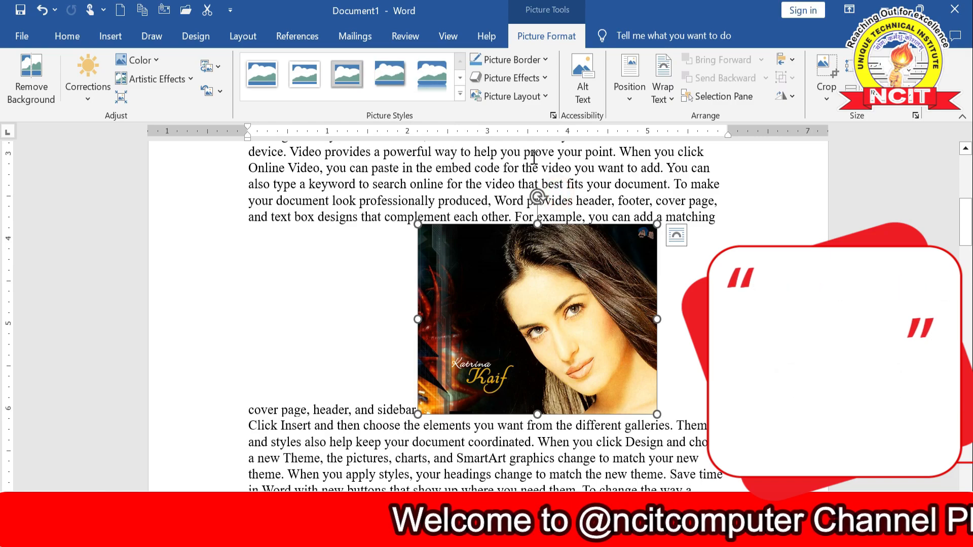
click(550, 60)
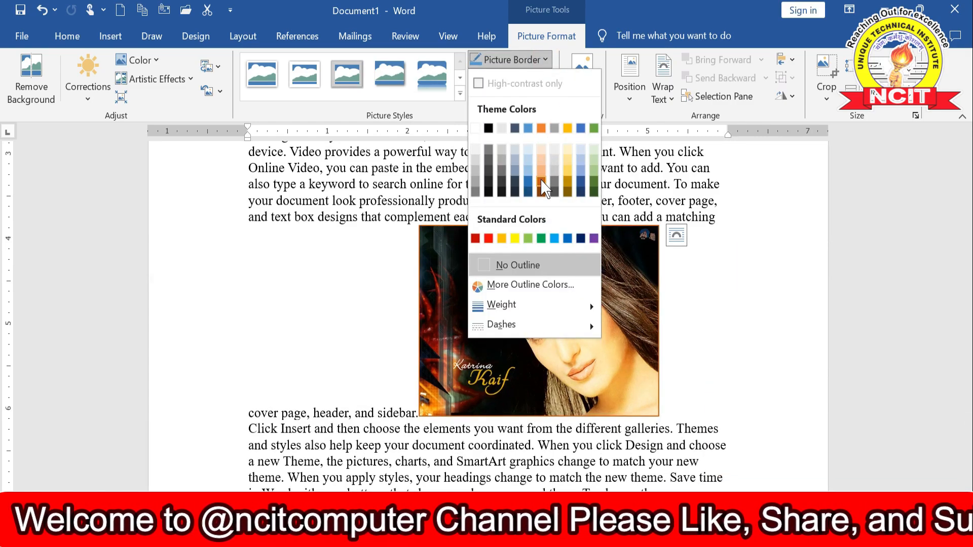
click(541, 184)
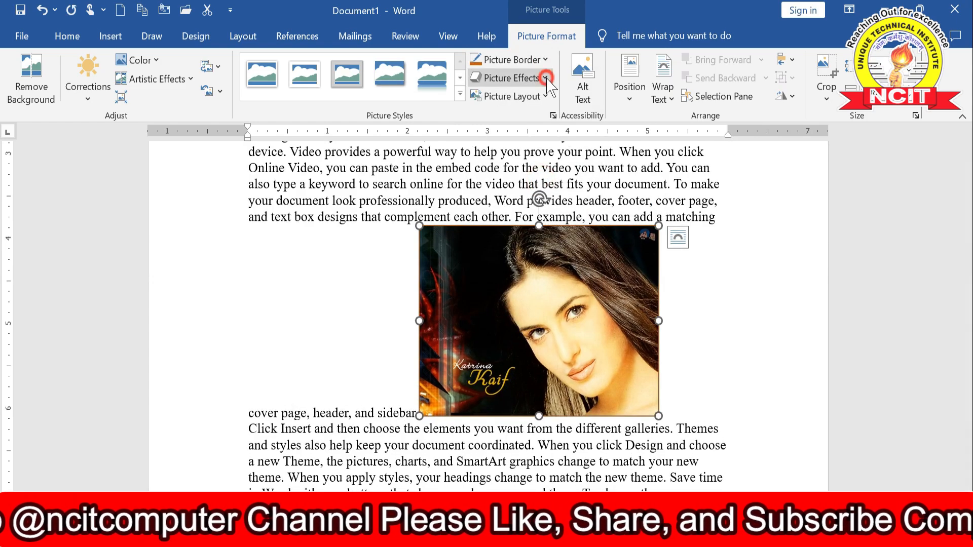
click(545, 77)
mouse_move(529, 143)
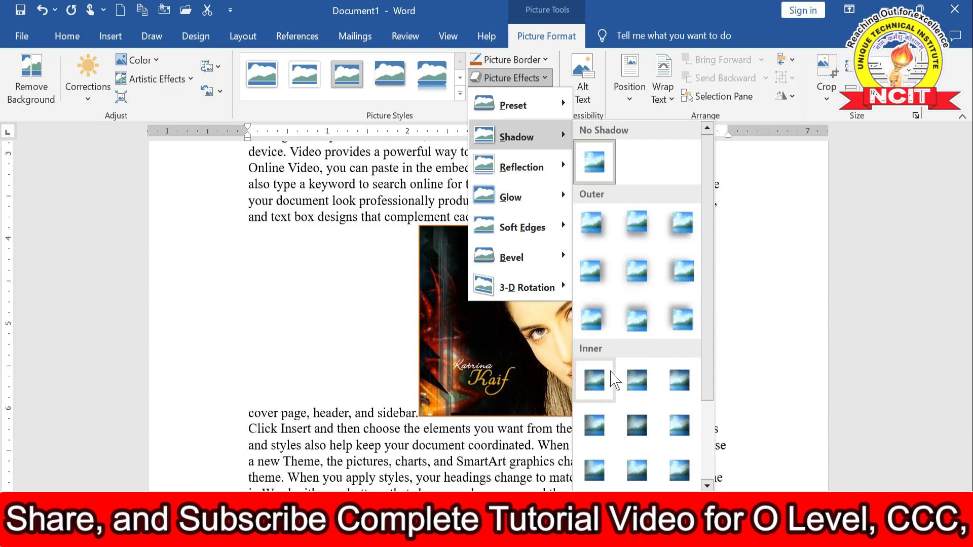
click(633, 232)
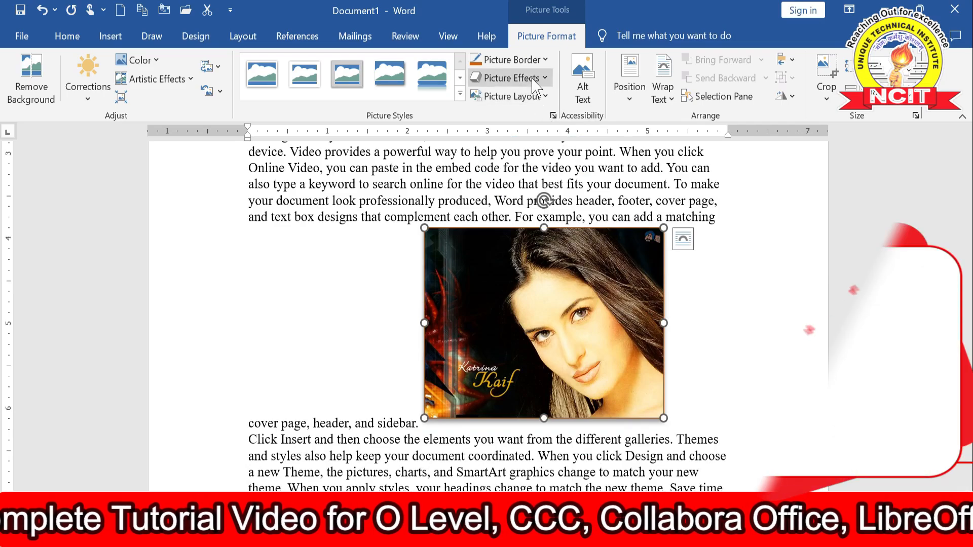
Add a full-height reflection touching the picture's lower edge.
click(533, 80)
mouse_move(538, 177)
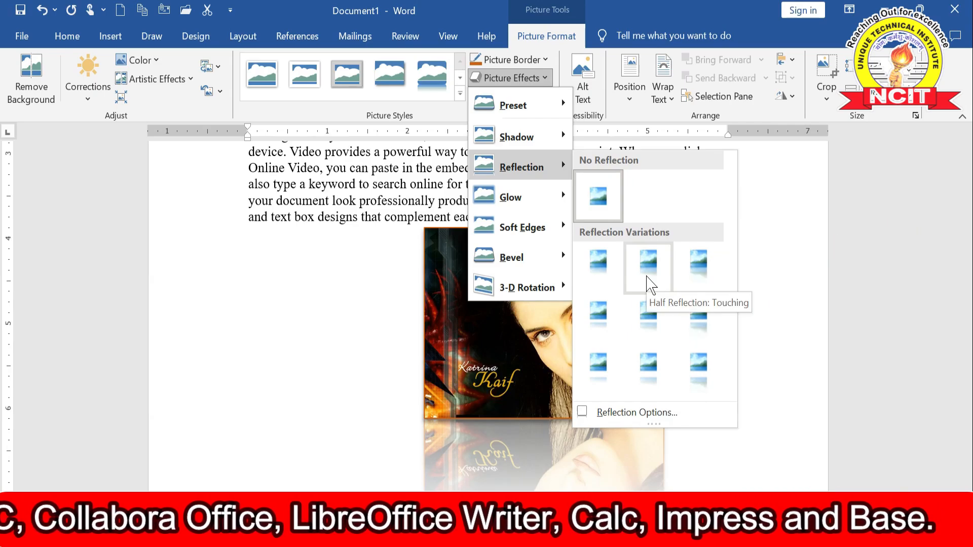
click(698, 261)
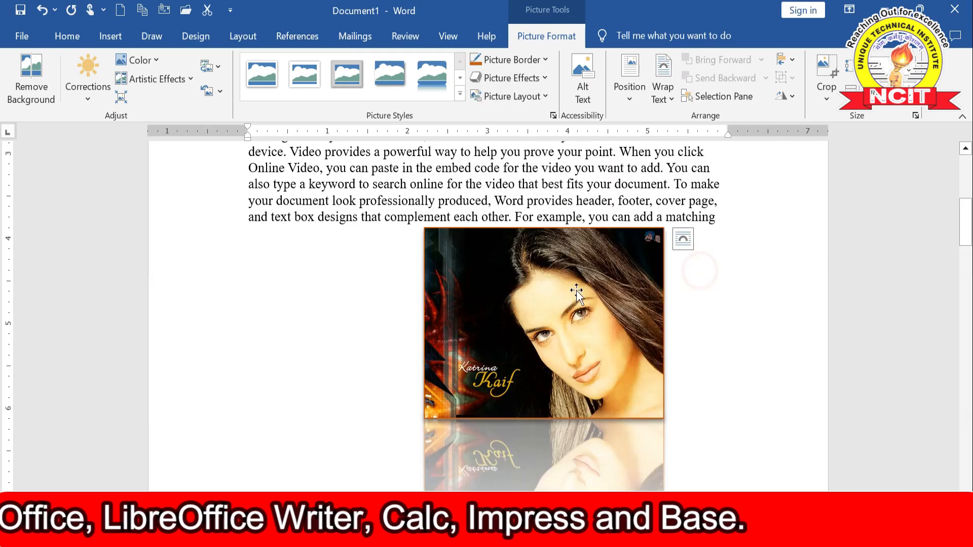
scroll(575, 290, down, 1)
scroll(574, 289, down, 2)
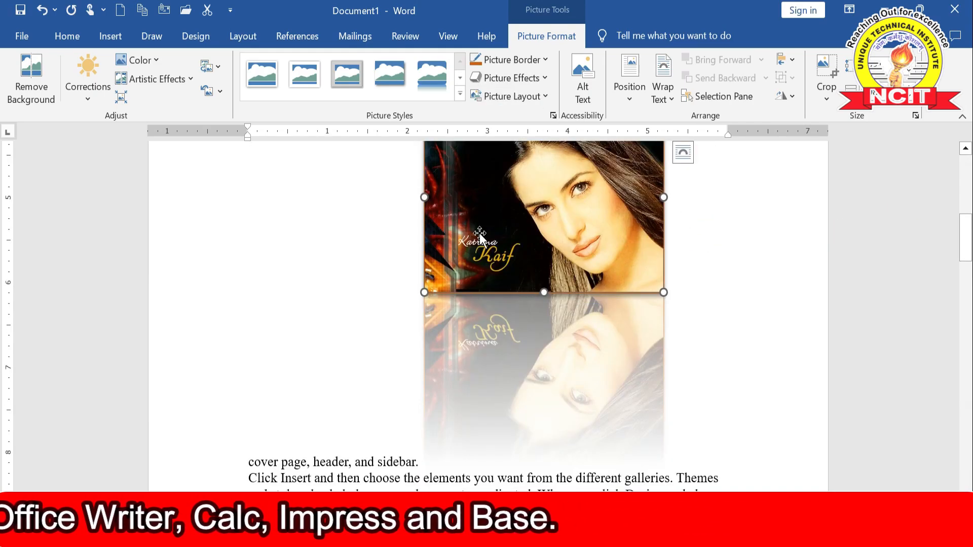
Apply the warmest color tone to the picture, and browse the picture layouts and brightness/contrast corrections without applying any.
click(546, 95)
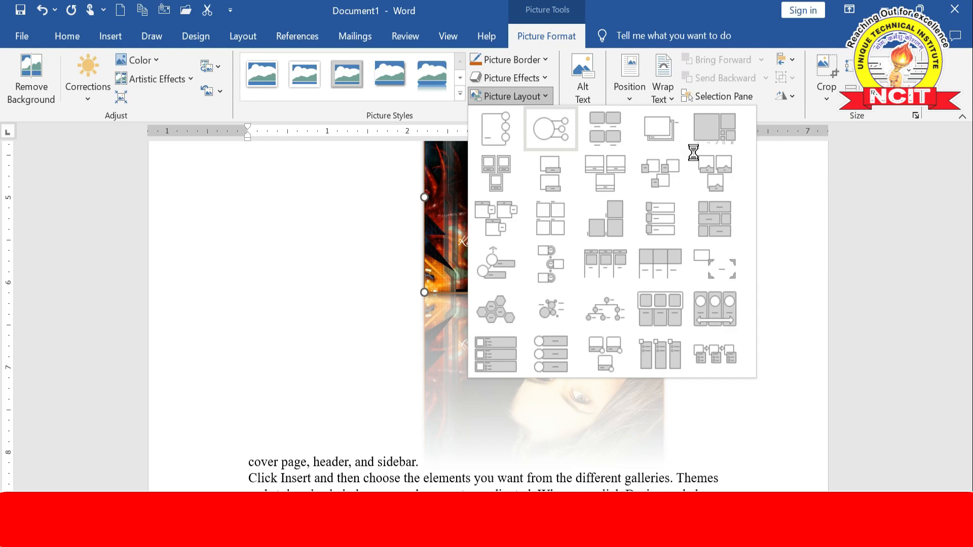
click(309, 158)
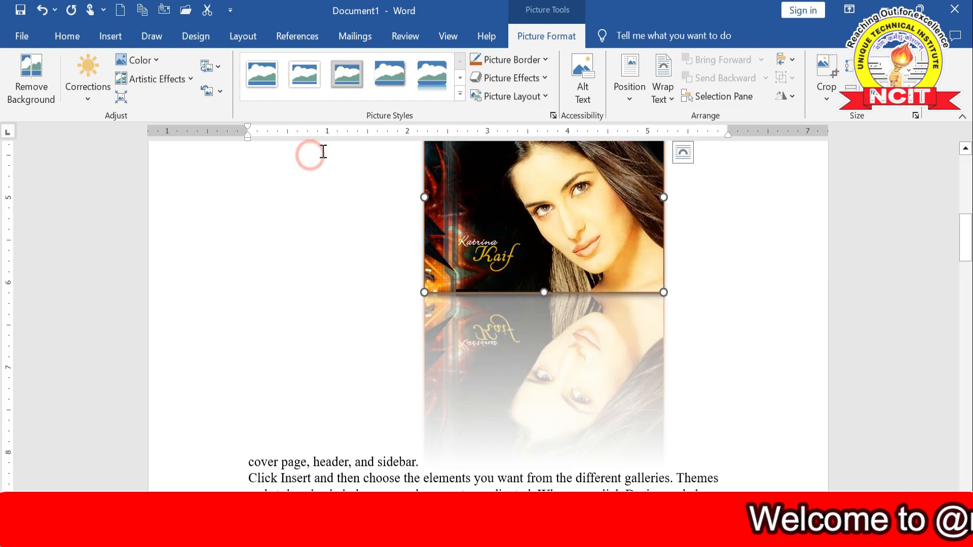
click(144, 60)
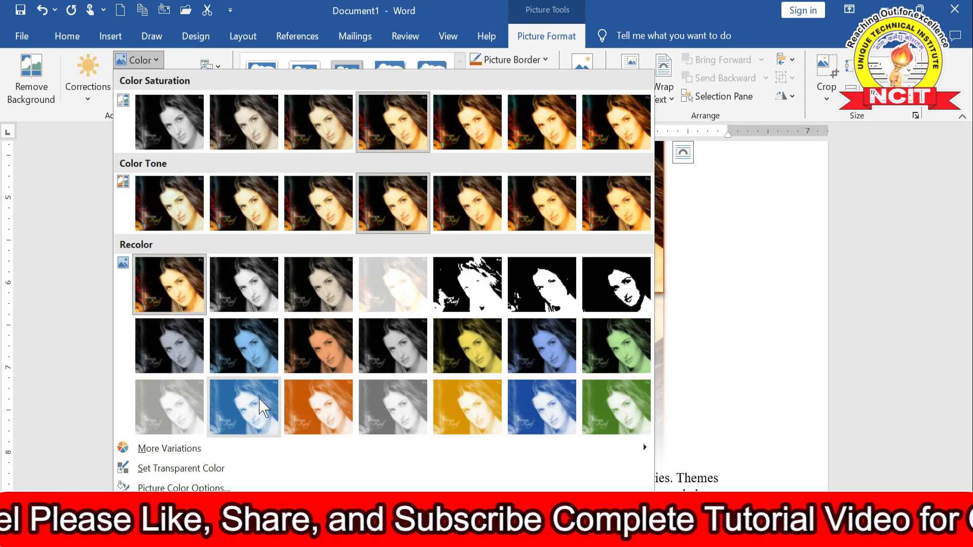
click(620, 205)
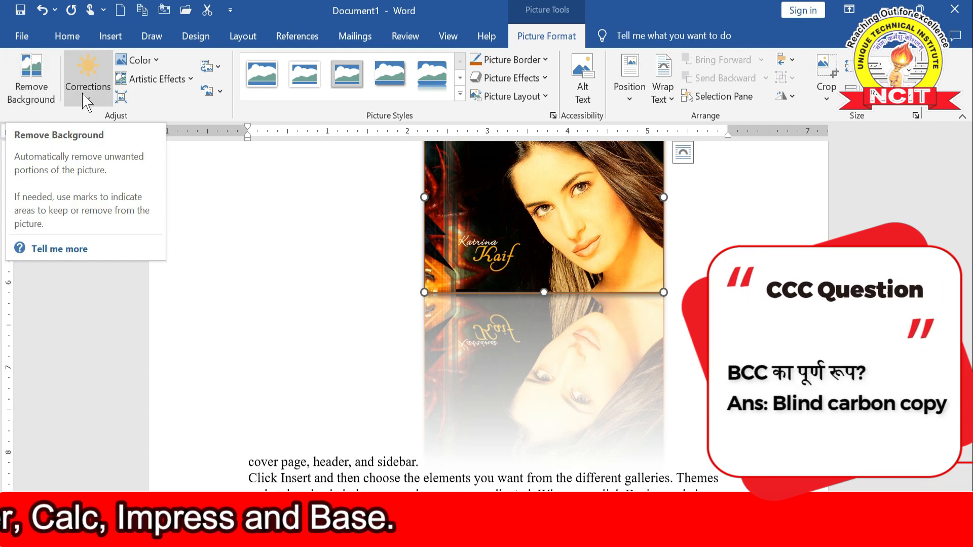
click(88, 94)
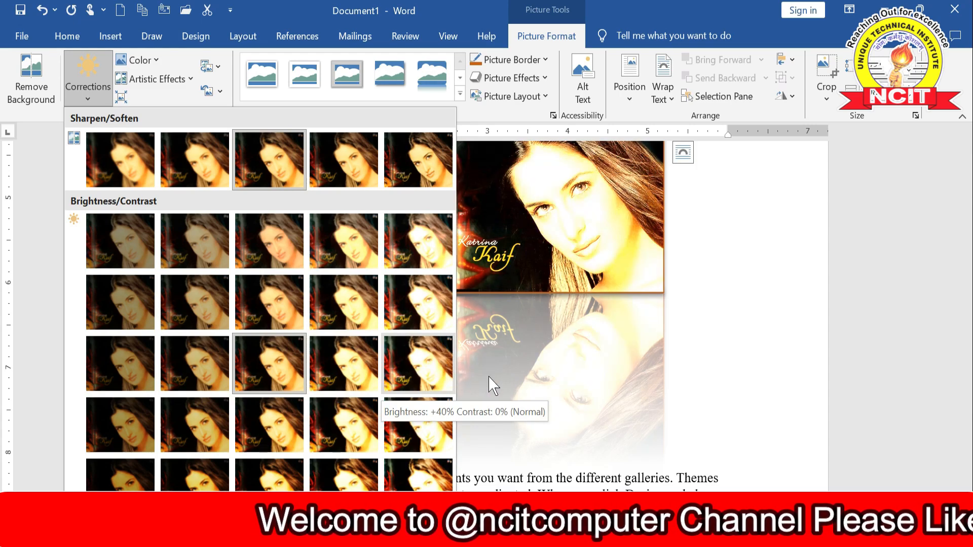
click(742, 335)
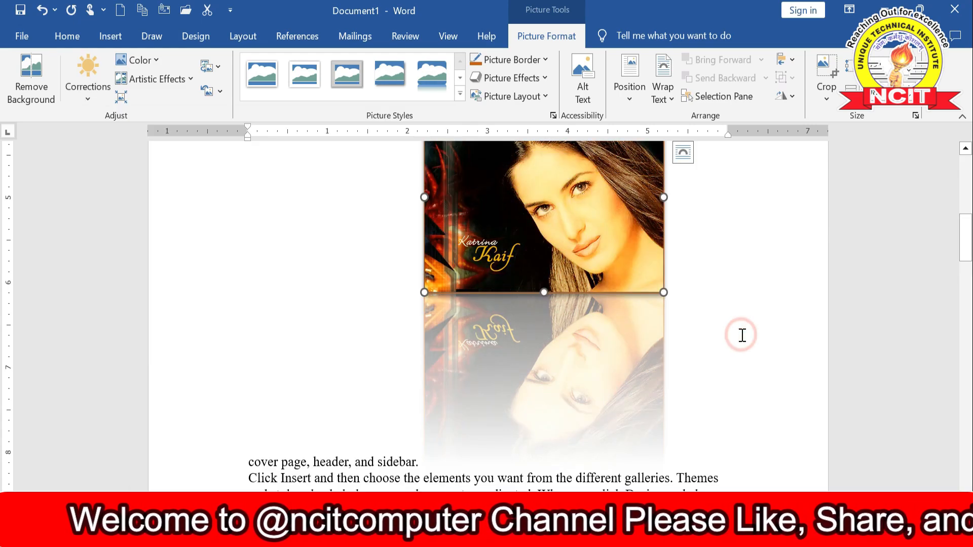
Position the picture at the top left of the page with text wrapping around it.
click(644, 106)
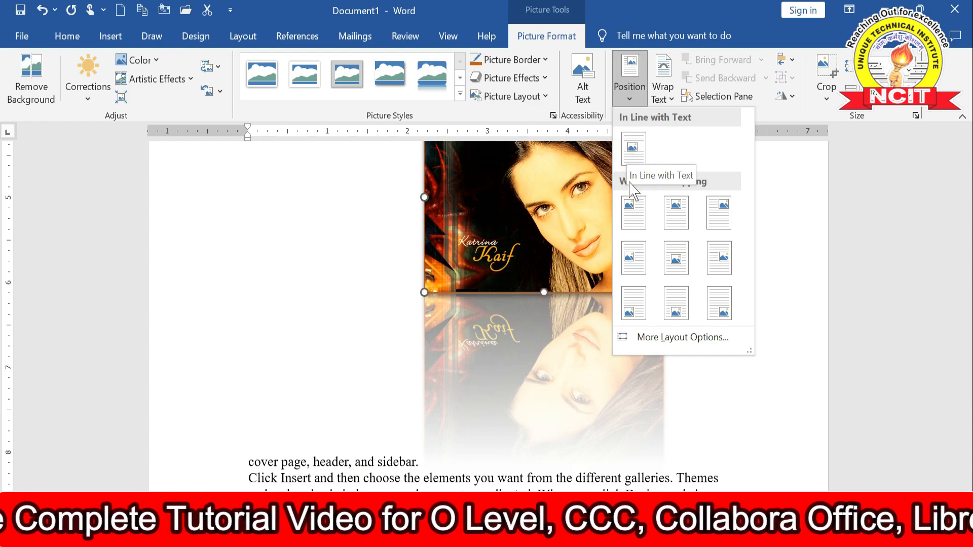
click(631, 215)
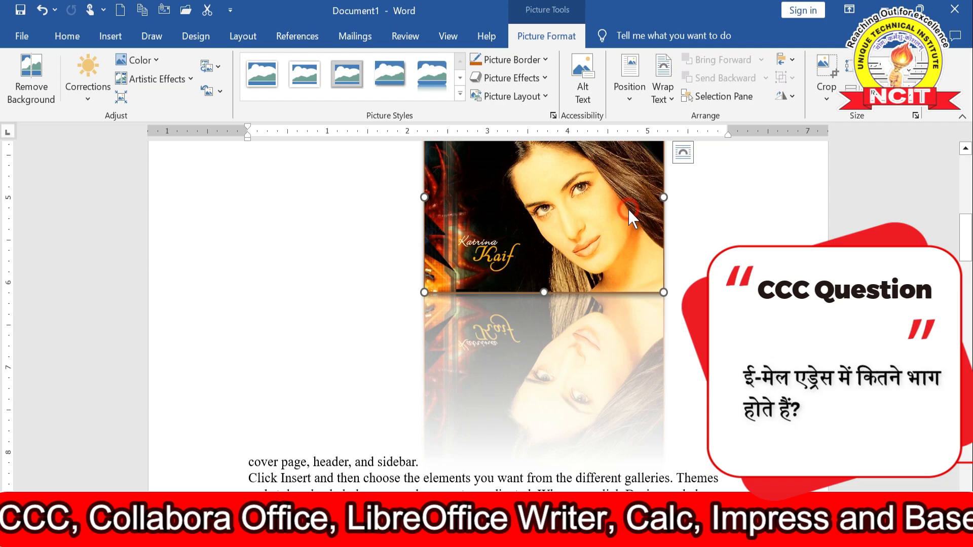
scroll(546, 289, up, 1)
scroll(547, 289, up, 6)
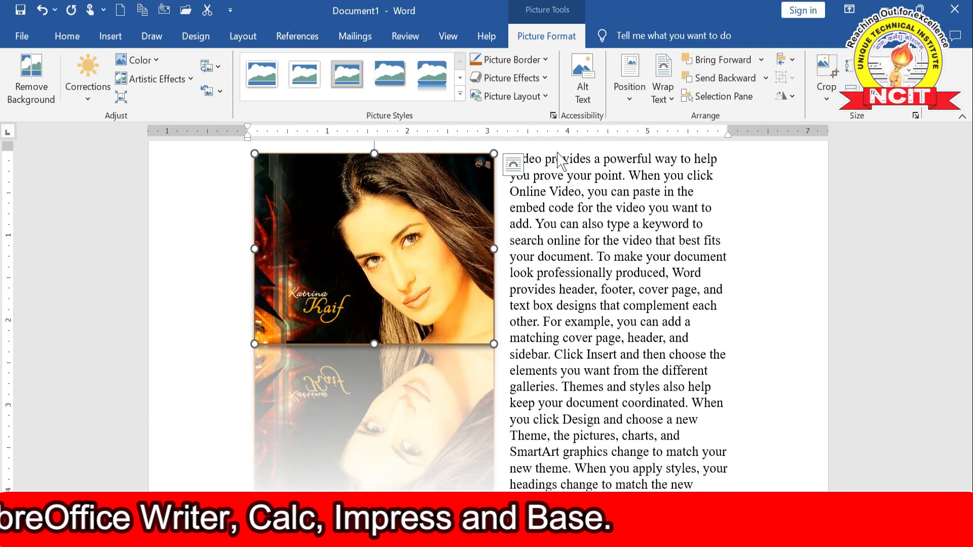
Remove the reflection effect from the picture.
click(549, 80)
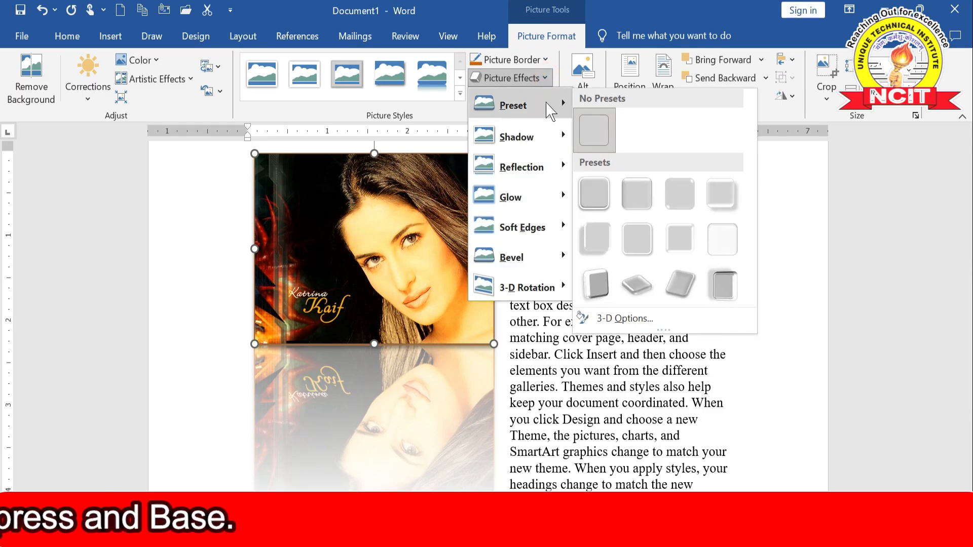
mouse_move(527, 167)
click(606, 197)
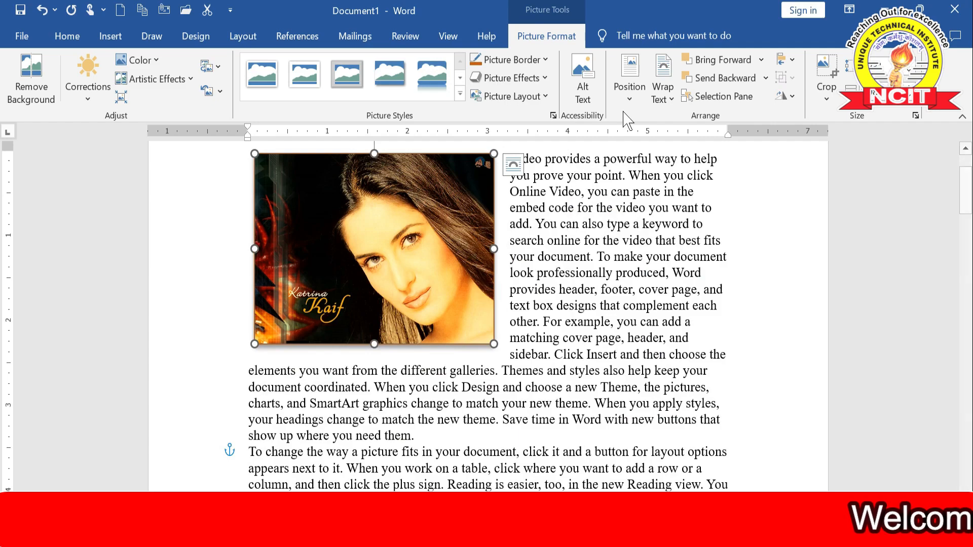
Preview the page position options for the picture with more of the page in view, without applying one.
click(637, 101)
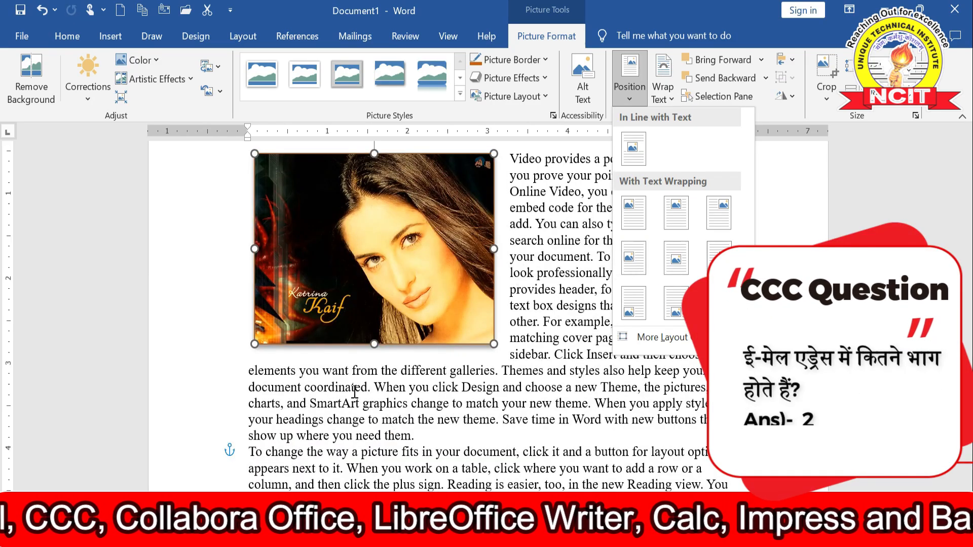
scroll(324, 430, down, 4)
ctrl+scroll(486, 314, down, 5)
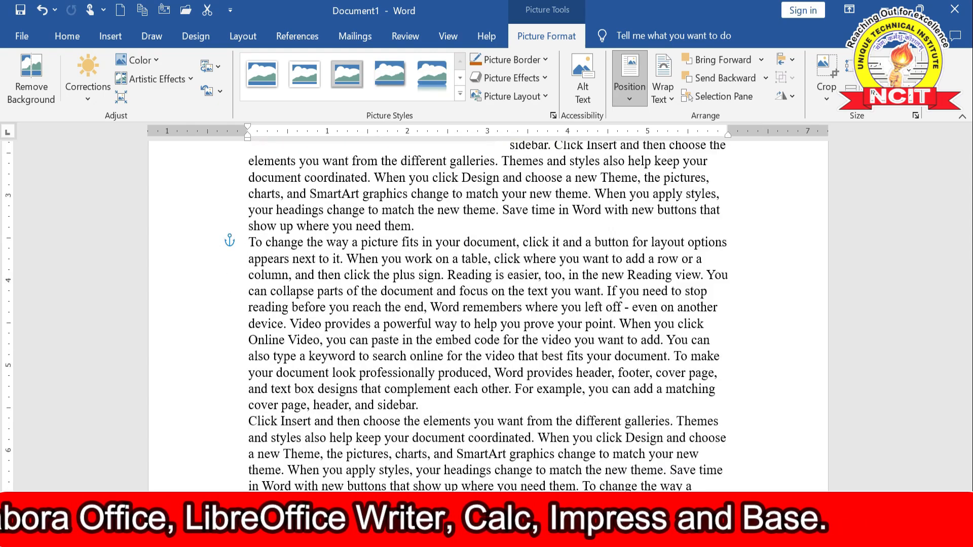
ctrl+scroll(486, 314, down, 2)
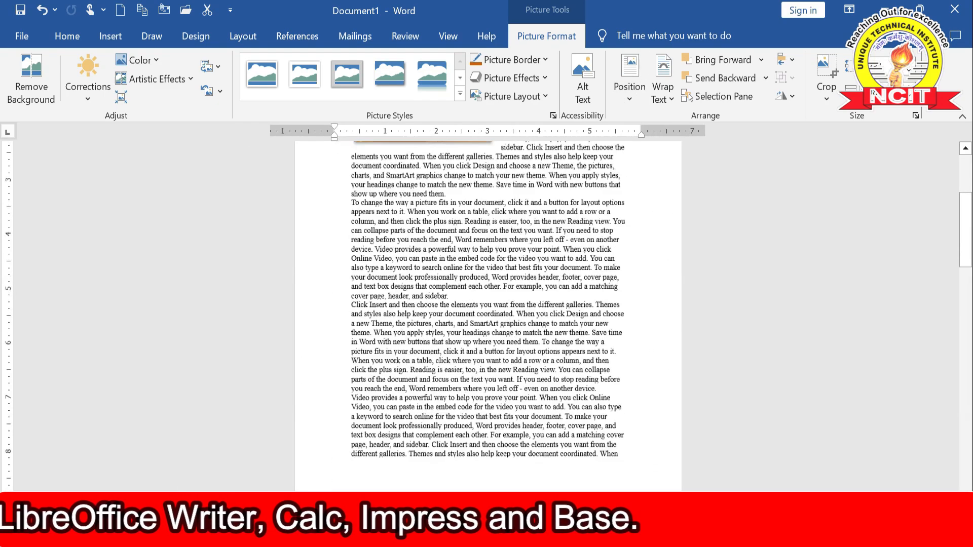
scroll(764, 439, up, 3)
scroll(559, 315, up, 2)
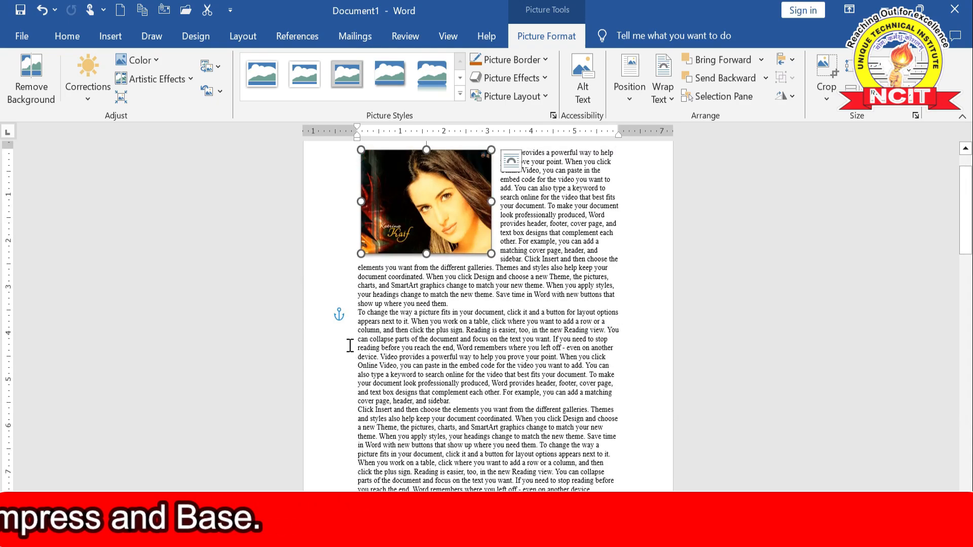
click(634, 105)
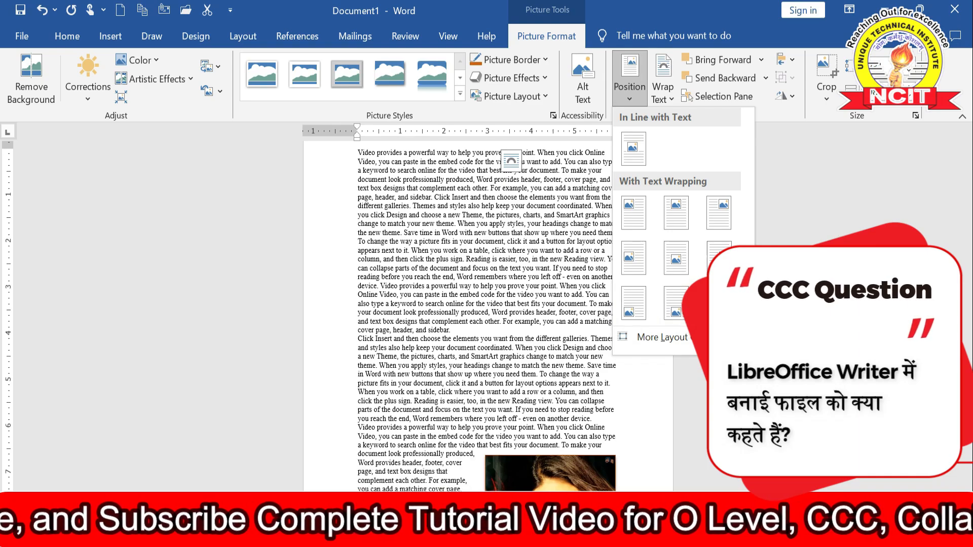
key(Escape)
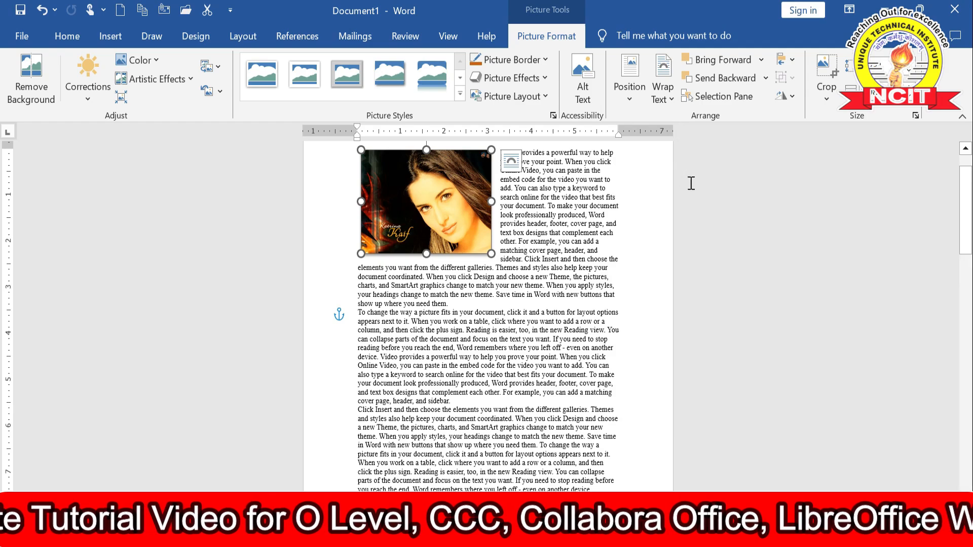
Apply square text wrapping to the picture and move it to the middle of the text, with lines on both sides.
click(664, 112)
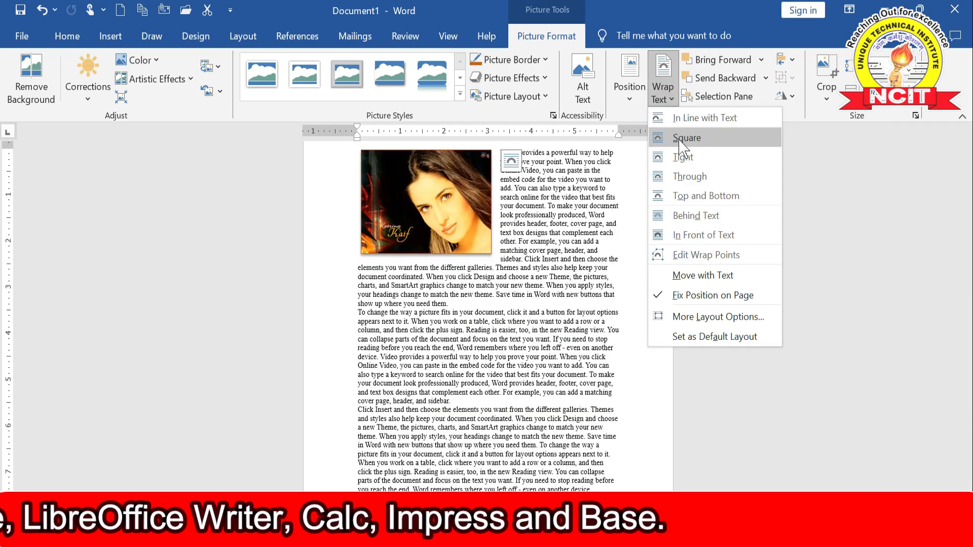
click(681, 145)
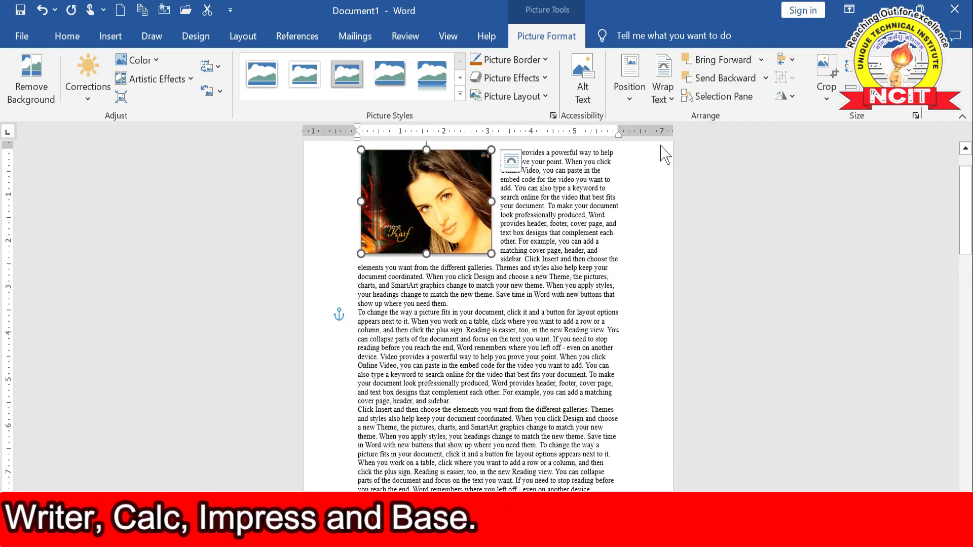
drag(415, 206, 489, 319)
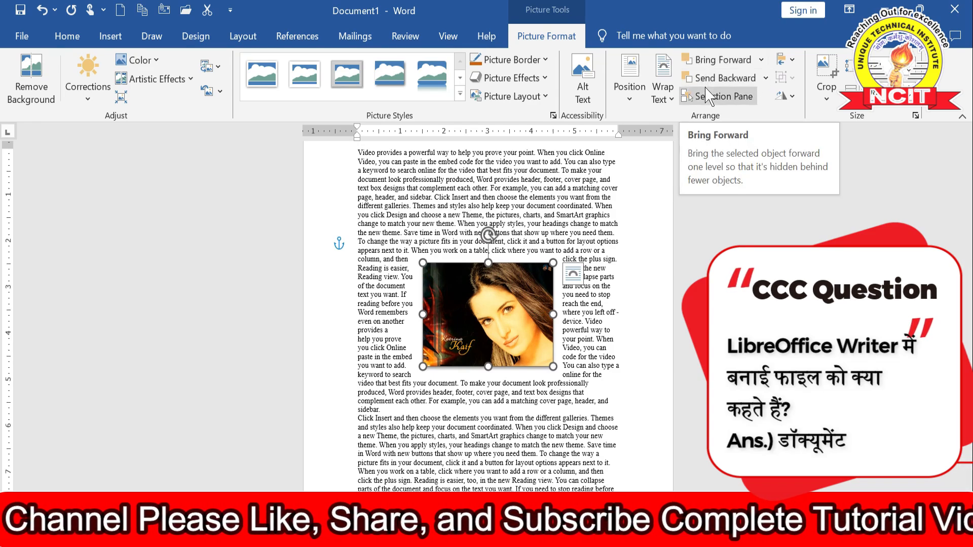
click(582, 192)
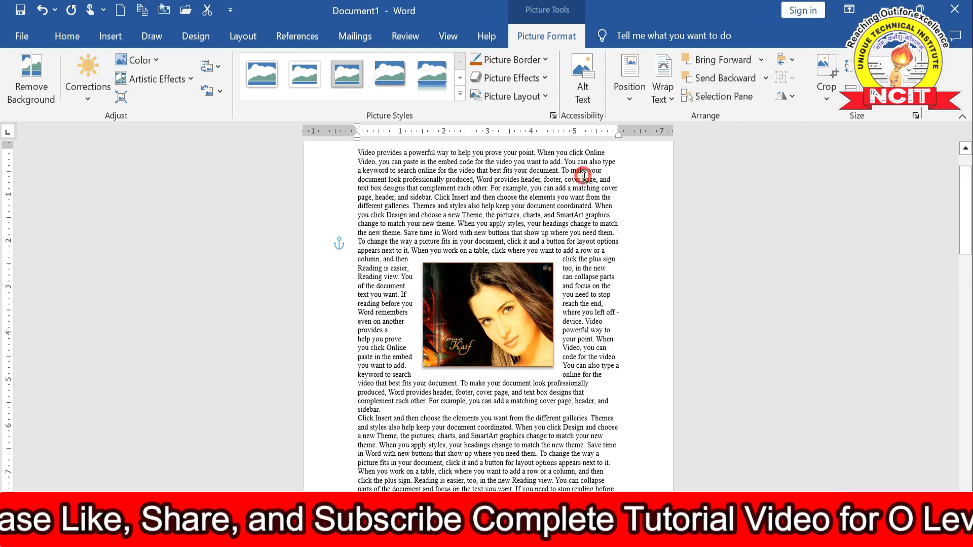
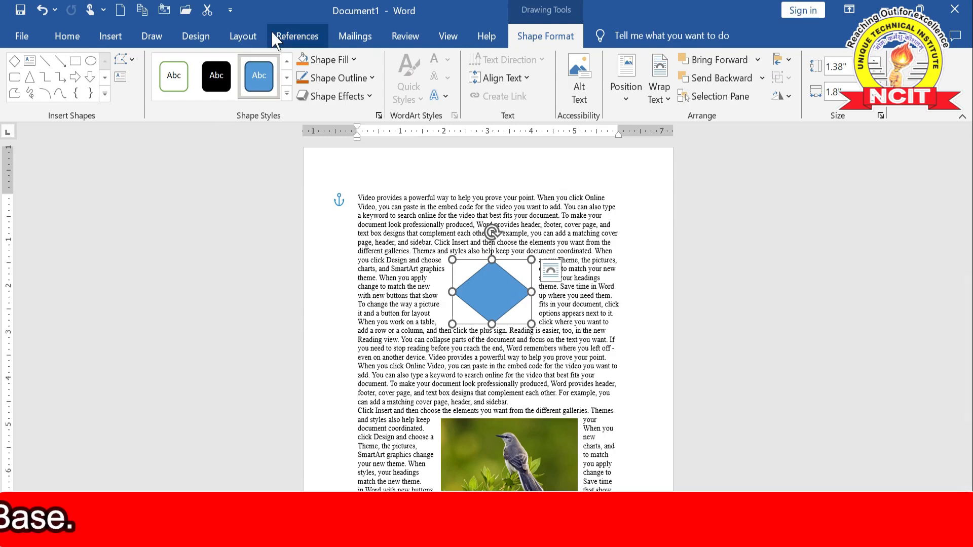
Apply the orange outline theme style to the diamond shape and fill it with dark orange.
click(287, 95)
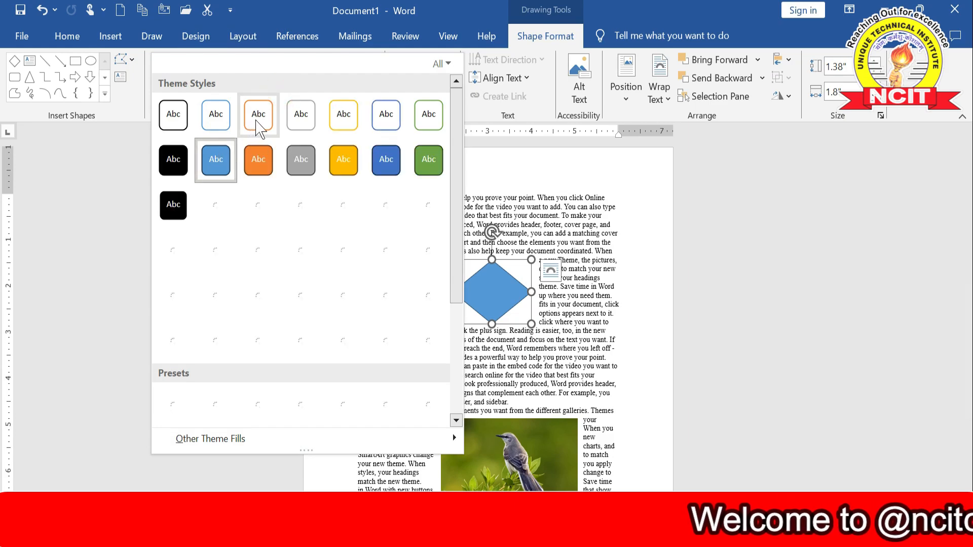
click(257, 121)
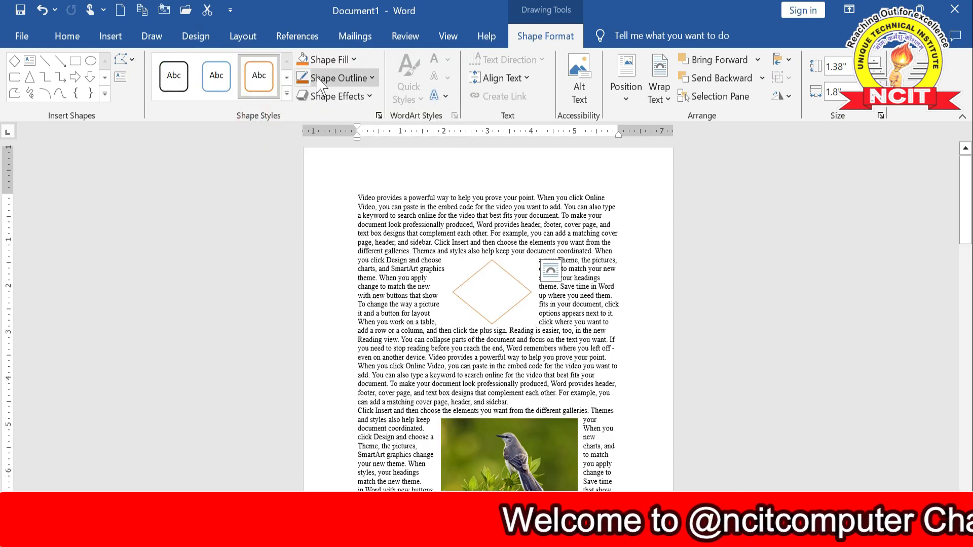
click(332, 61)
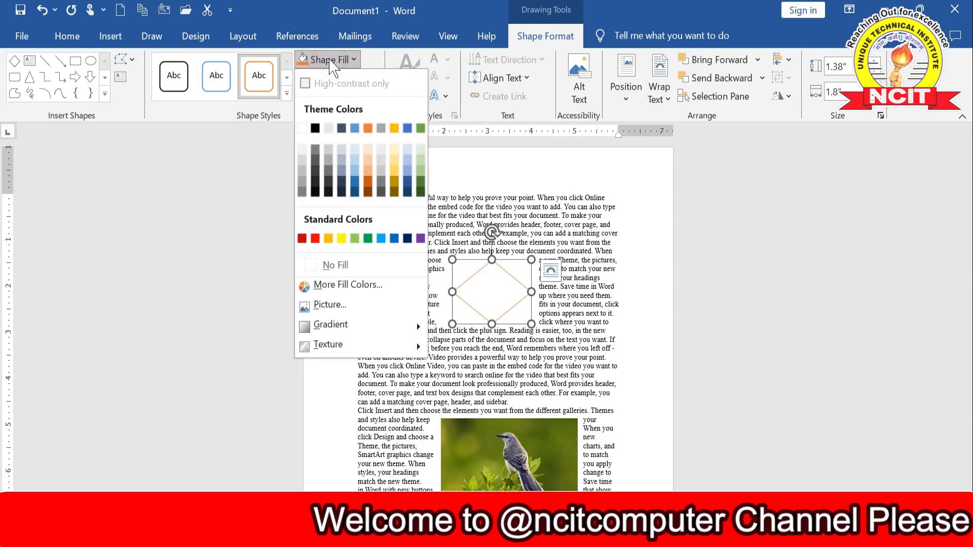
click(367, 183)
click(491, 291)
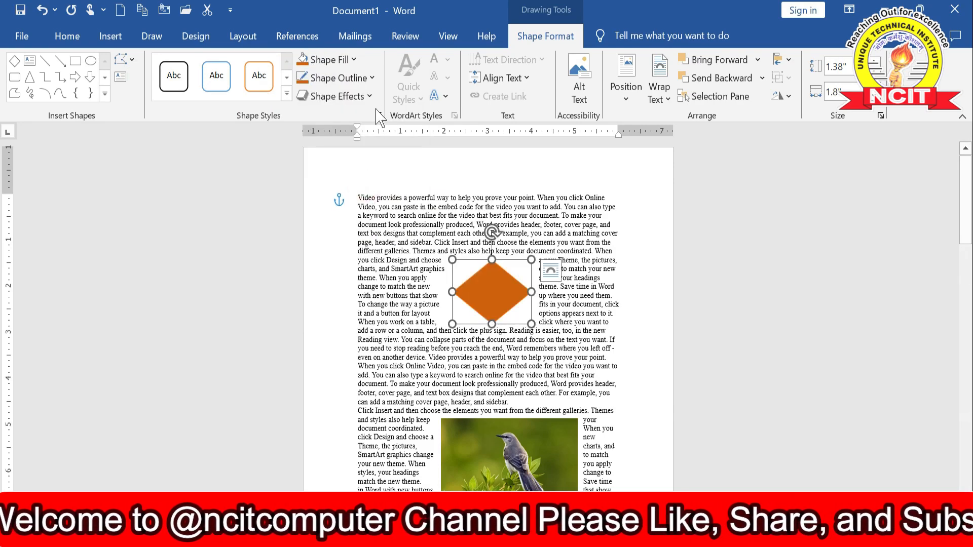
Set the diamond's outline weight to 4½ pt and its outline color to dark blue-gray.
click(371, 78)
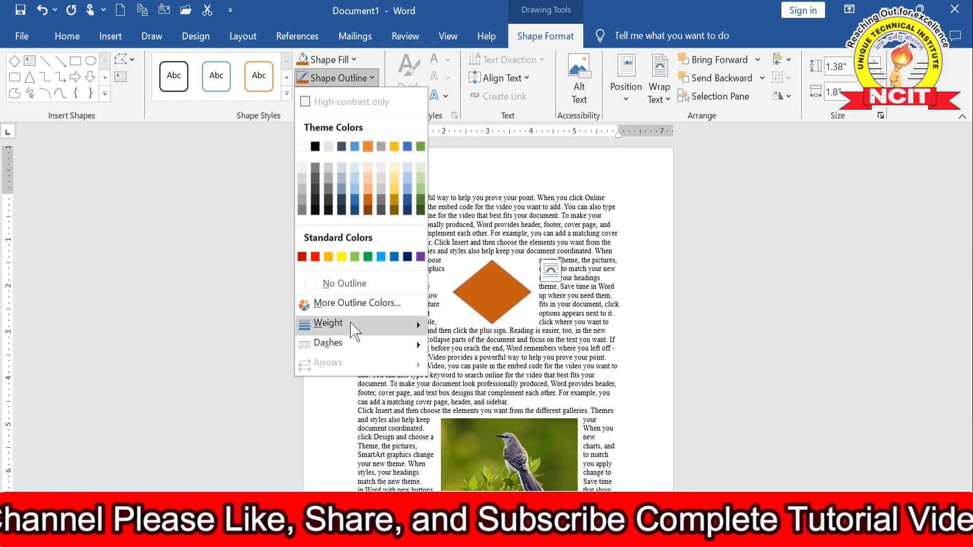
click(349, 323)
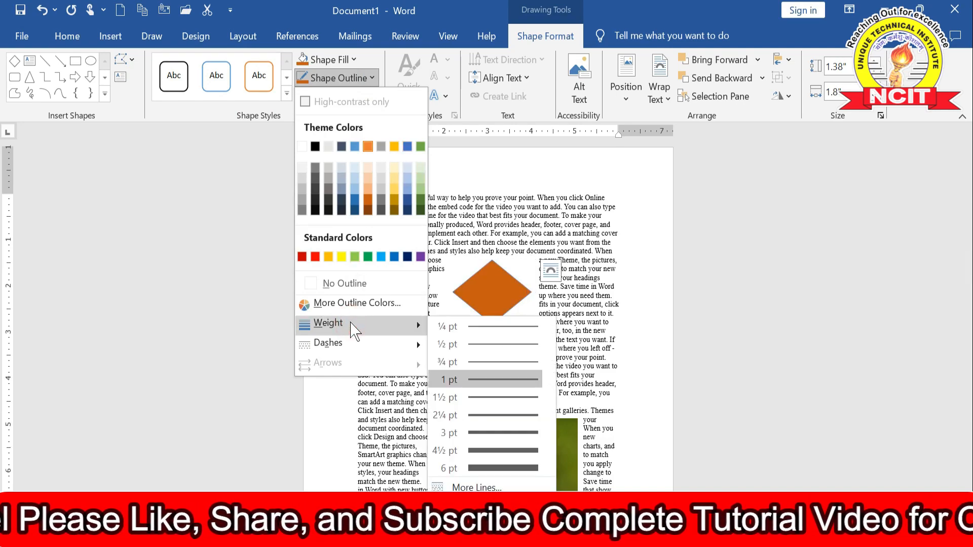
click(519, 451)
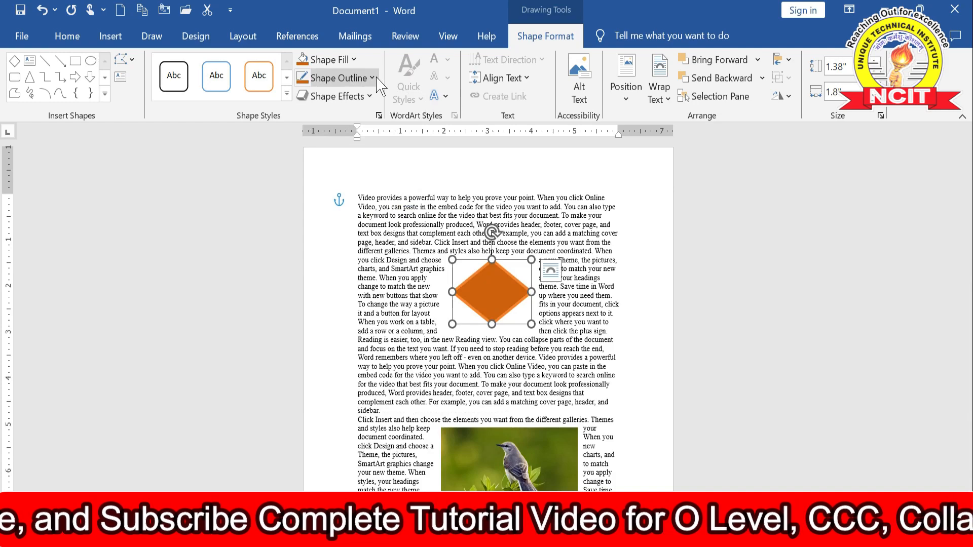
click(373, 78)
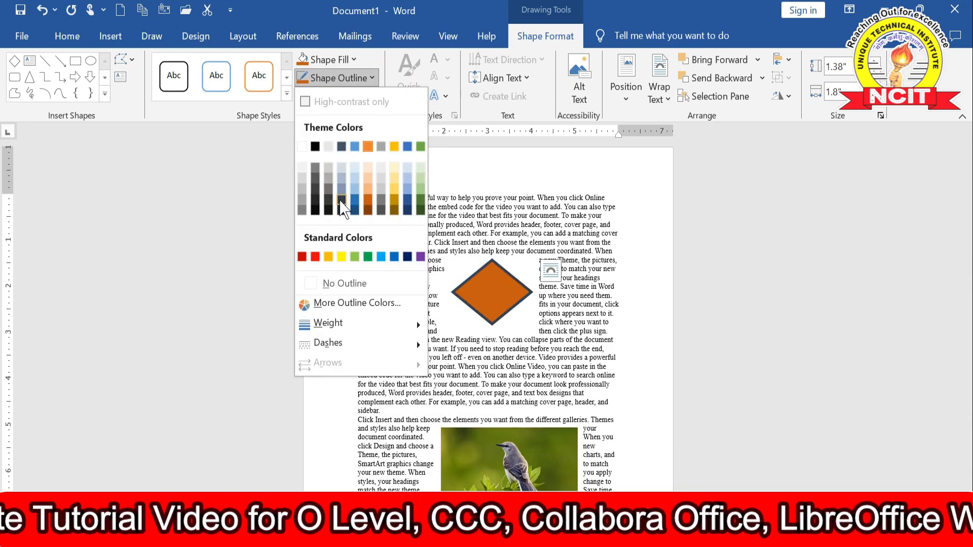
click(341, 200)
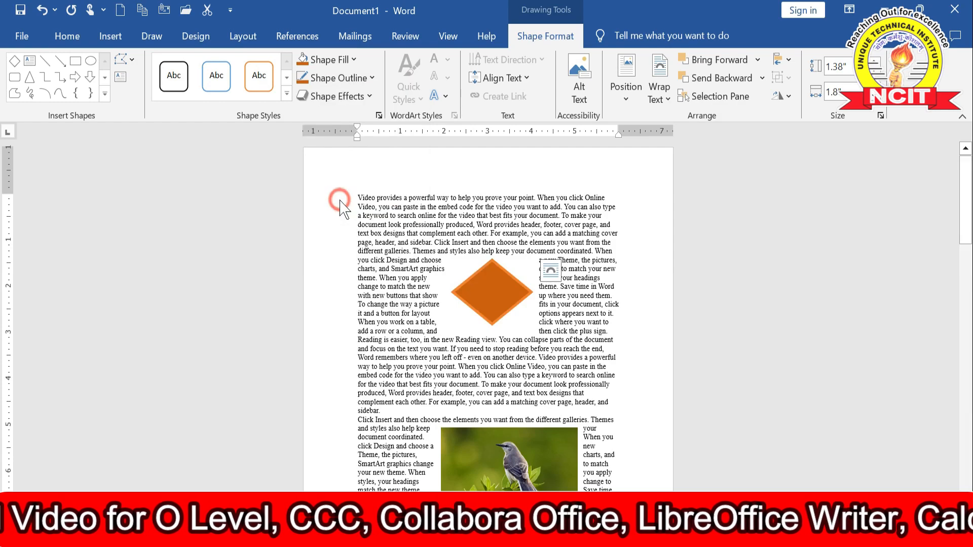
Change the diamond's outline to the first dotted line style, leaving the shape deselected.
click(373, 78)
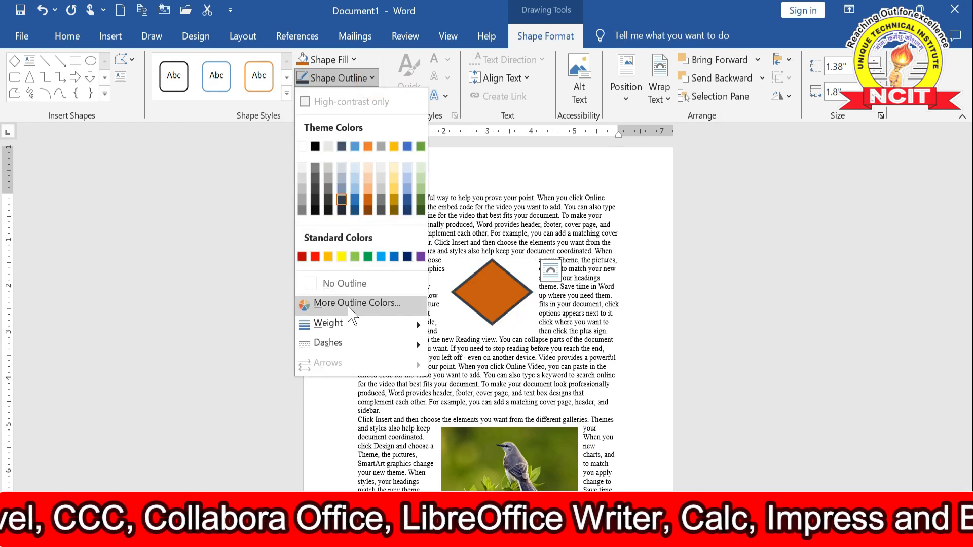
mouse_move(347, 329)
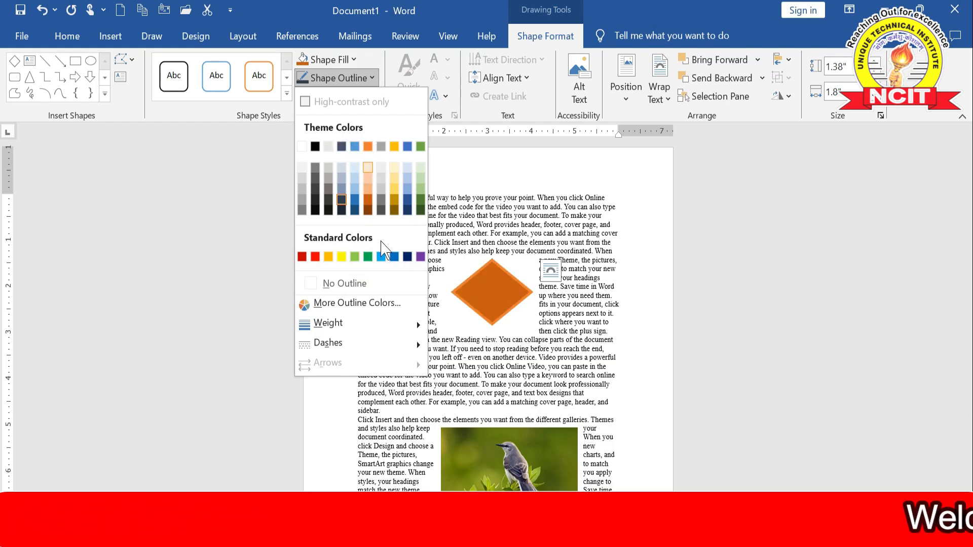
mouse_move(358, 355)
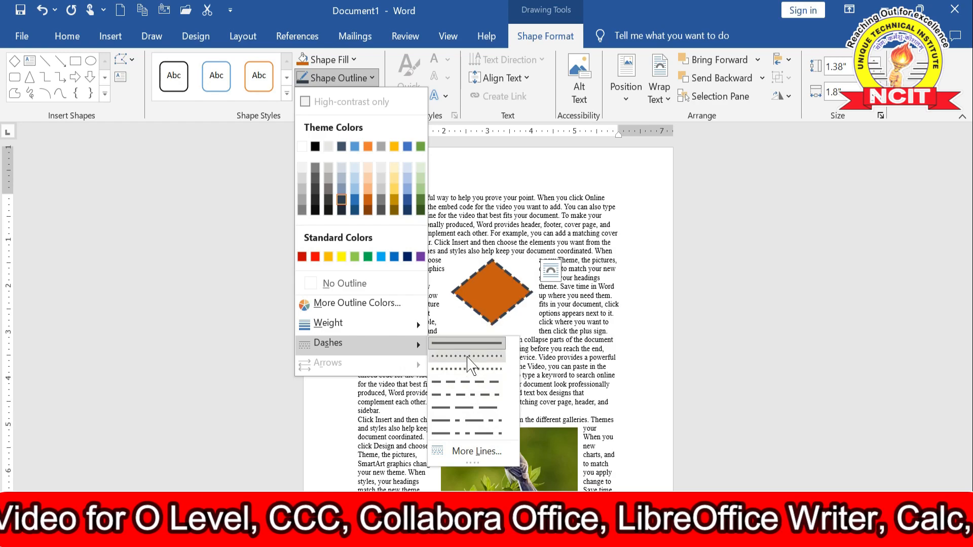
click(467, 356)
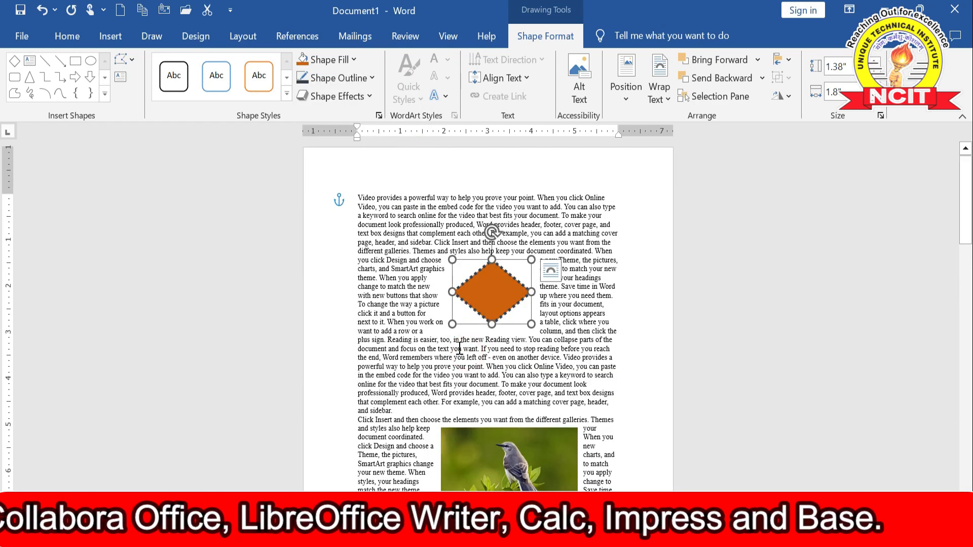
click(459, 350)
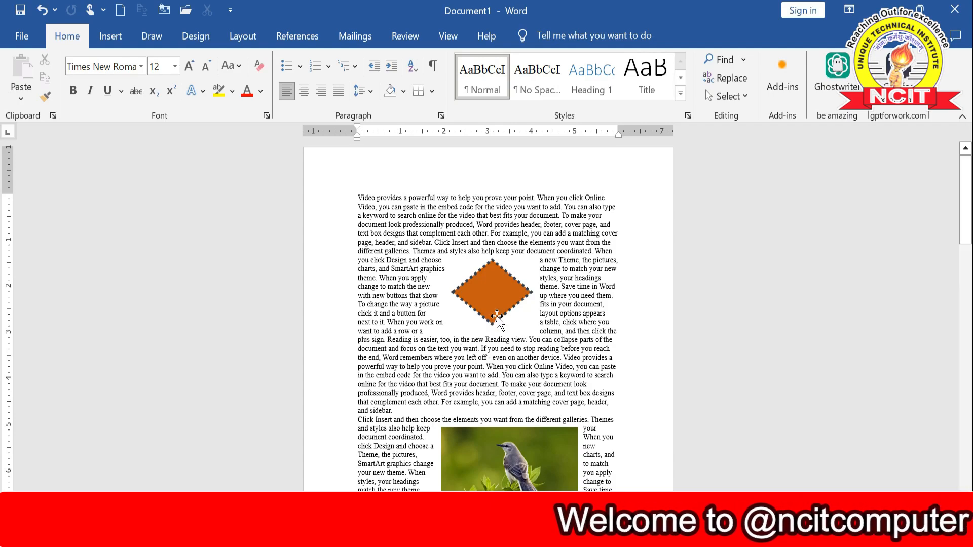
click(110, 36)
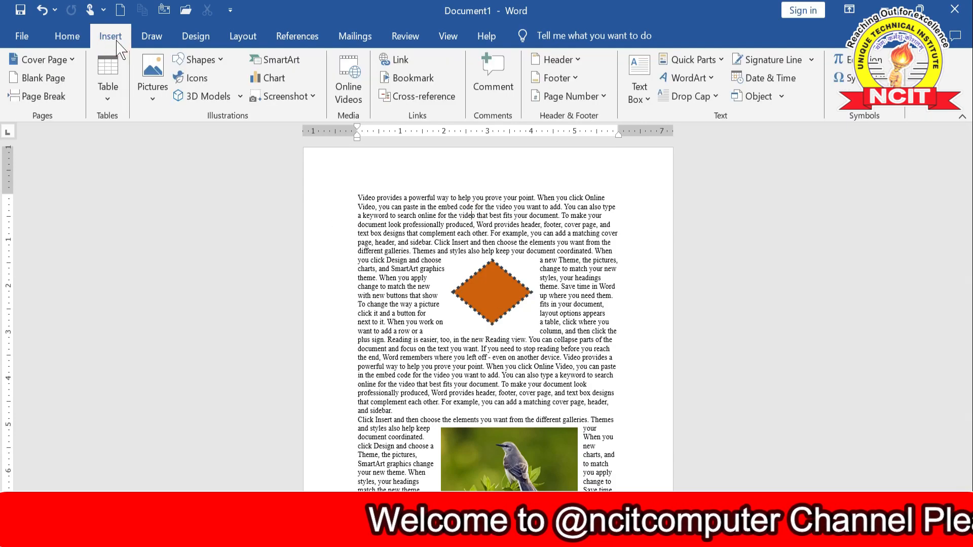
click(223, 58)
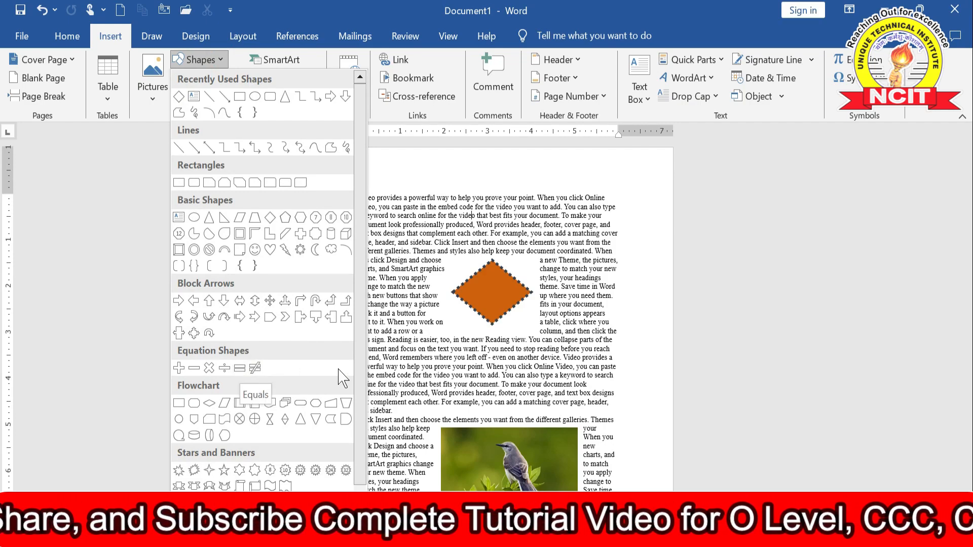
click(445, 392)
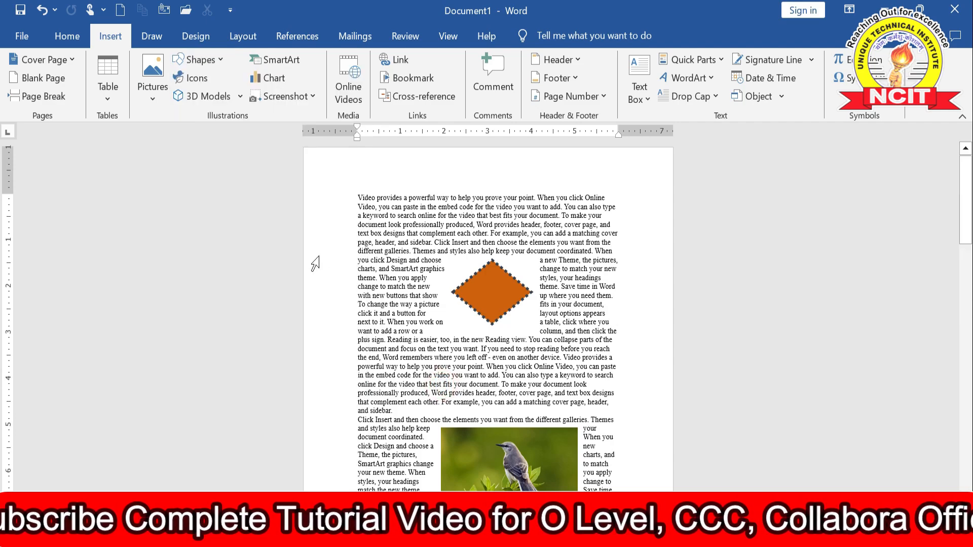
Insert the fingerprint icon from the Body parts category of the icon library.
click(200, 82)
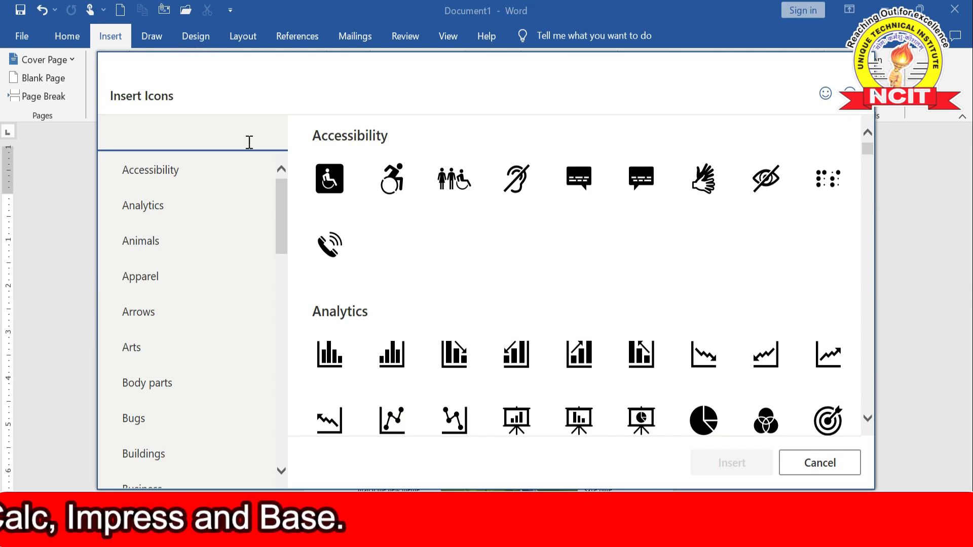
scroll(634, 218, down, 5)
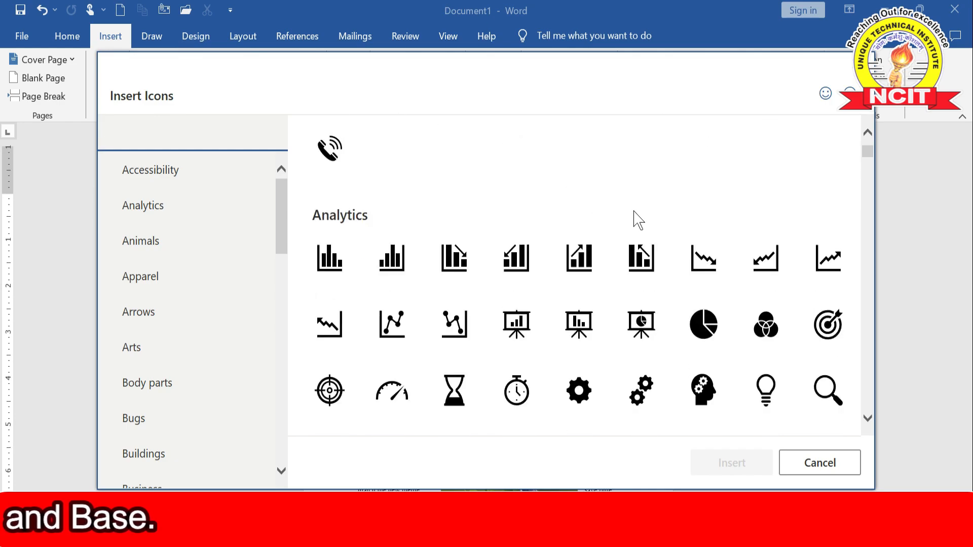
scroll(634, 218, down, 5)
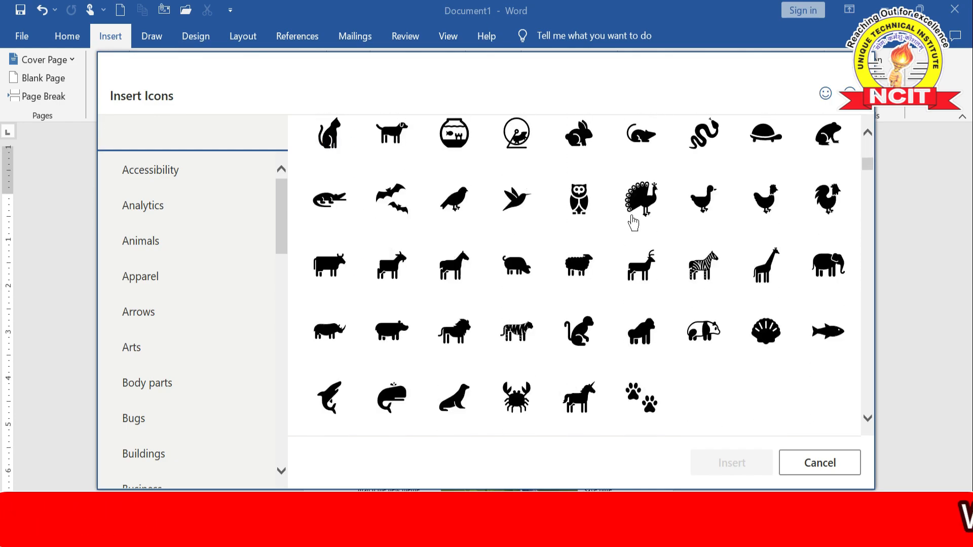
scroll(633, 222, up, 4)
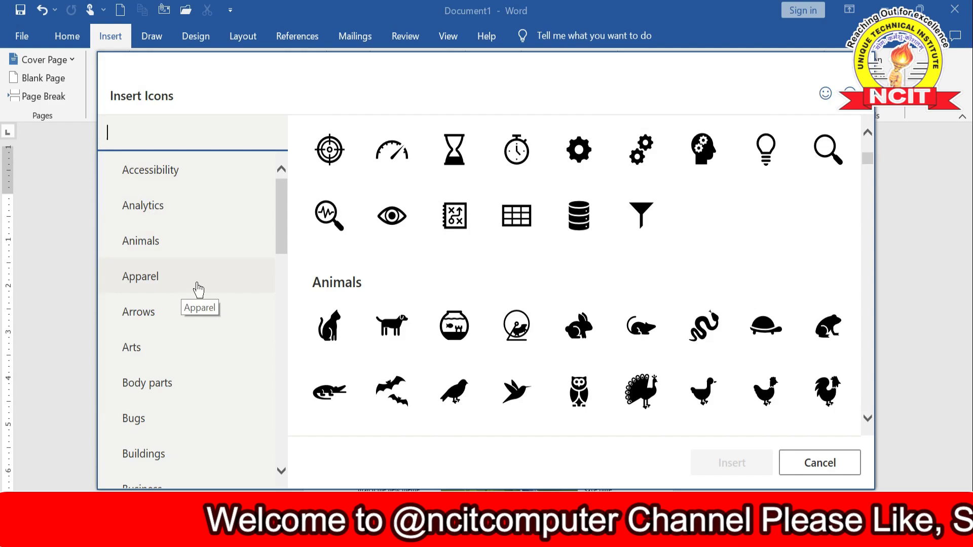
click(213, 397)
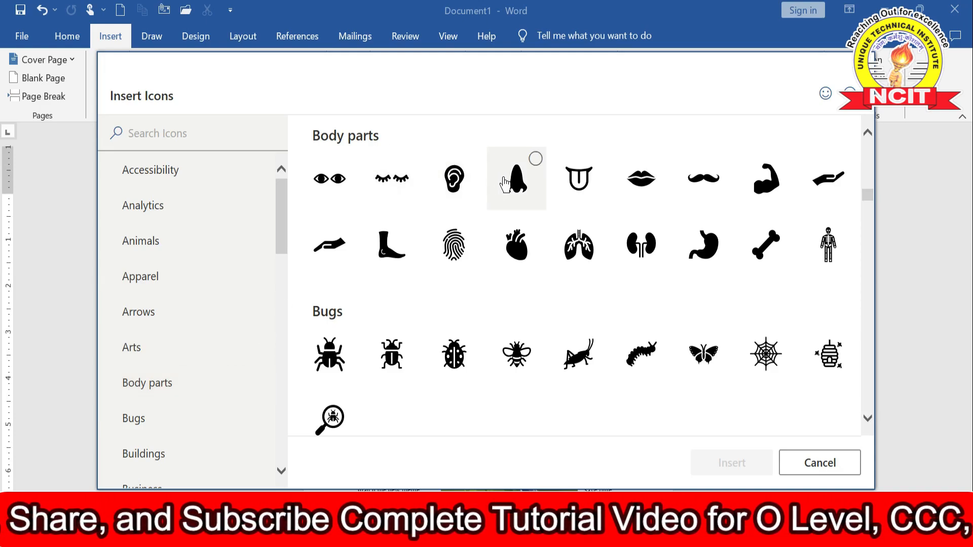
click(465, 251)
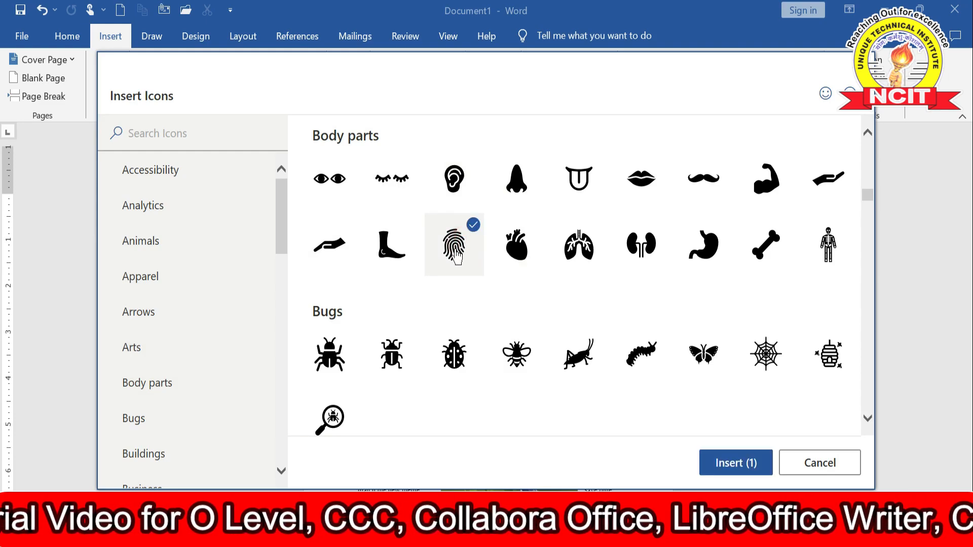
click(736, 463)
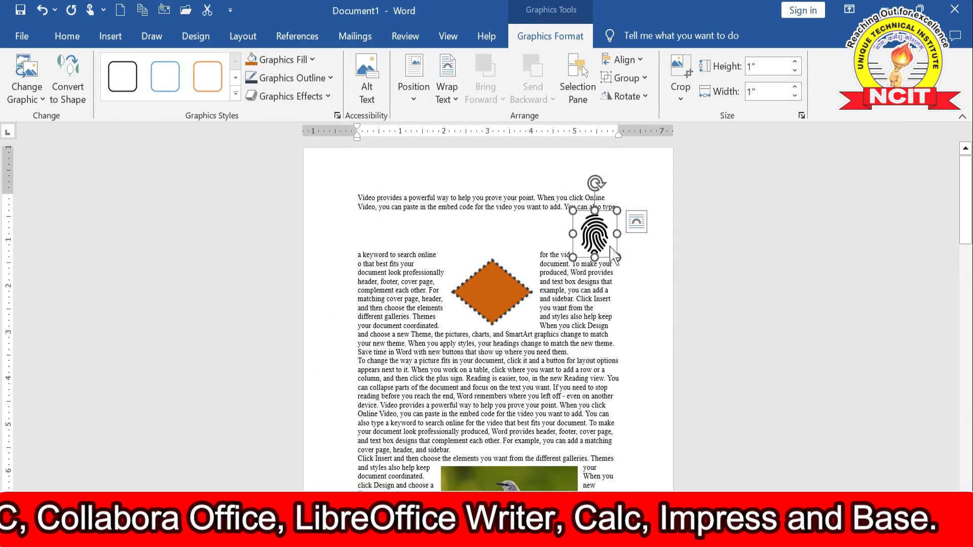
Move the fingerprint icon down into the text line just below the diamond shape.
click(580, 338)
click(501, 379)
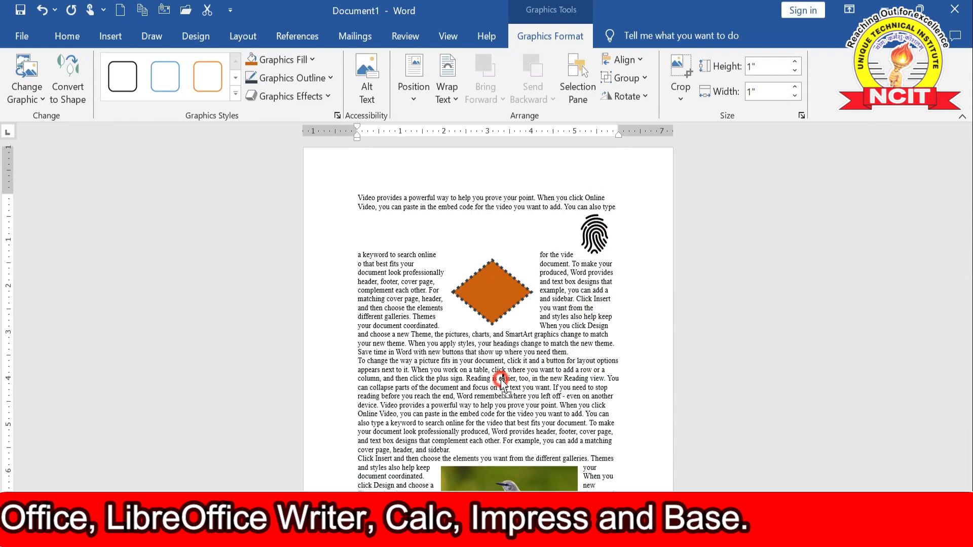
drag(501, 379, 501, 380)
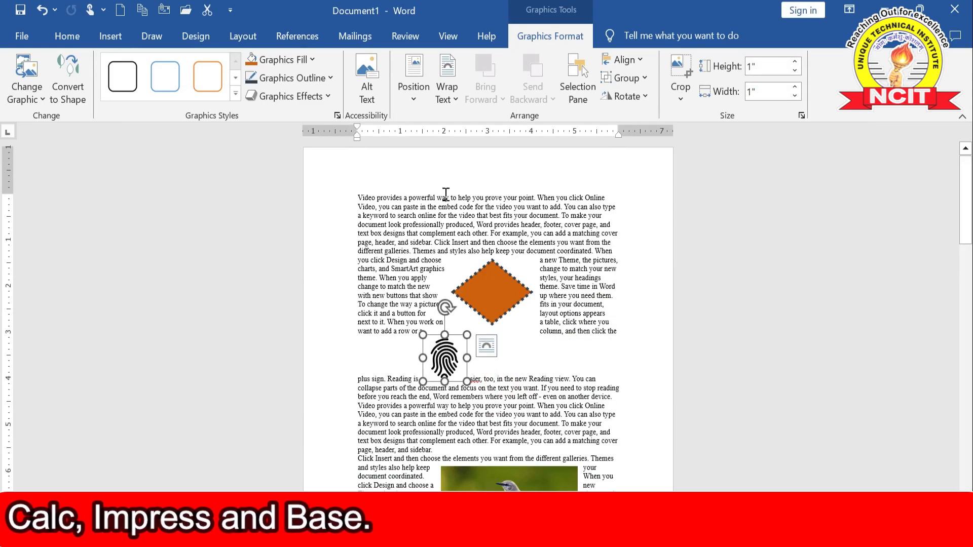
Apply square text wrapping to the fingerprint icon and centre it in the text below the diamond, leaving it deselected.
click(447, 90)
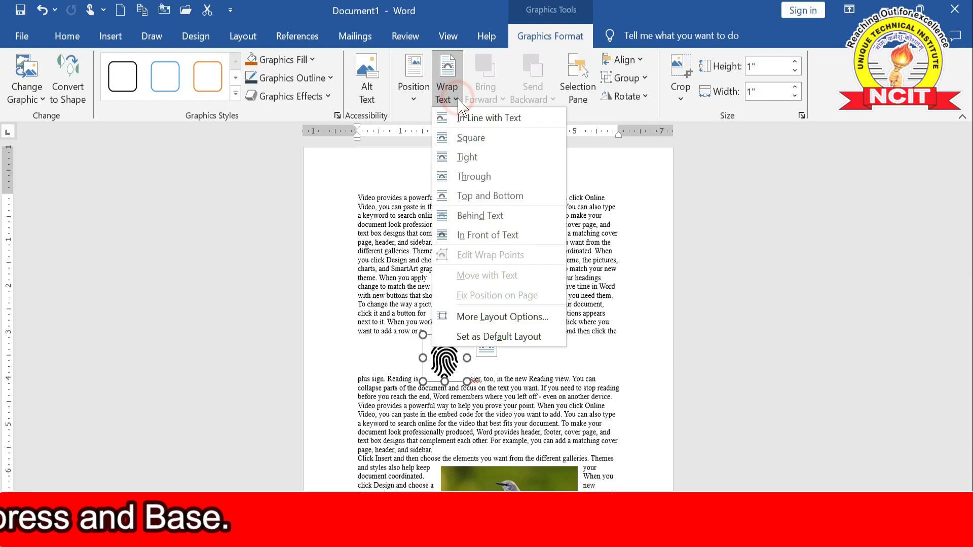
click(468, 142)
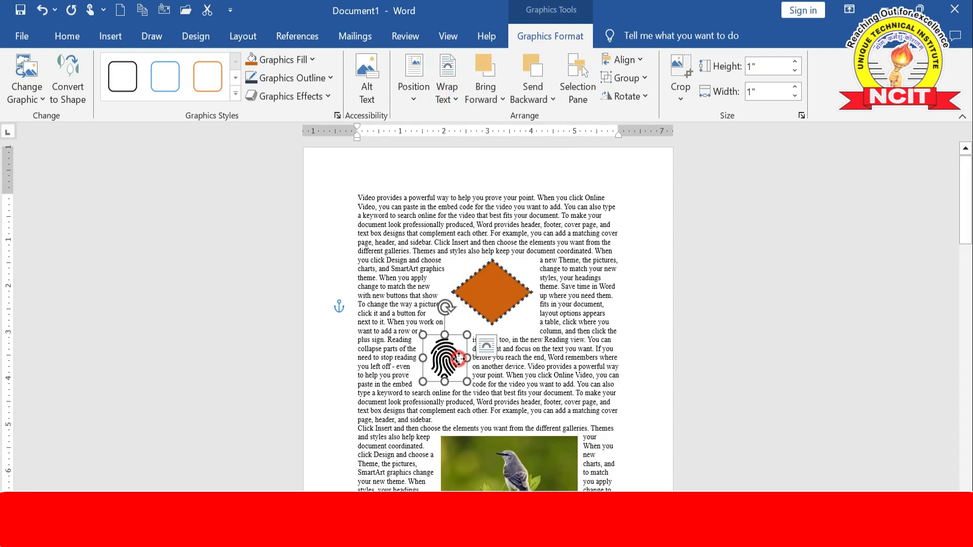
drag(459, 358, 504, 379)
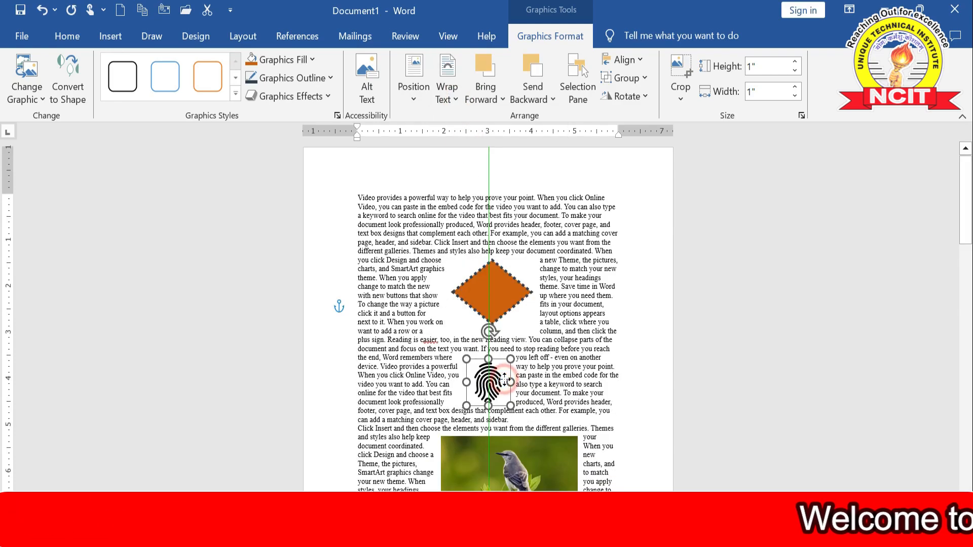
click(575, 351)
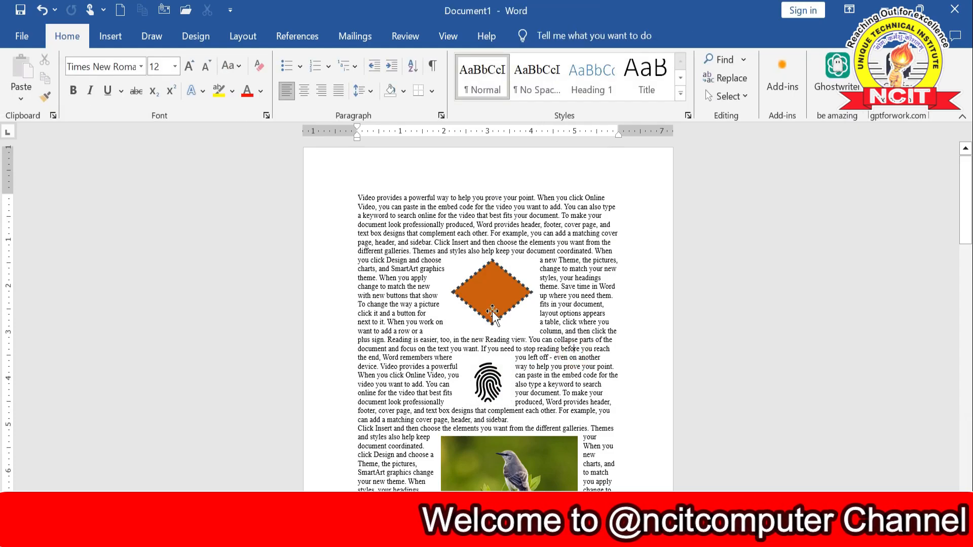
Browse the icon library's category list, including the Education and Faces icons, and close it without inserting anything.
click(110, 36)
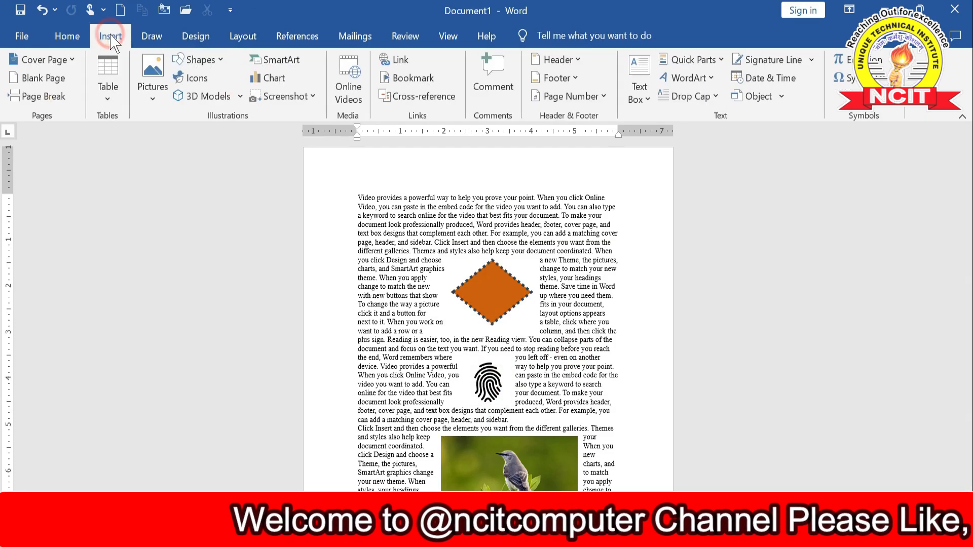
click(195, 78)
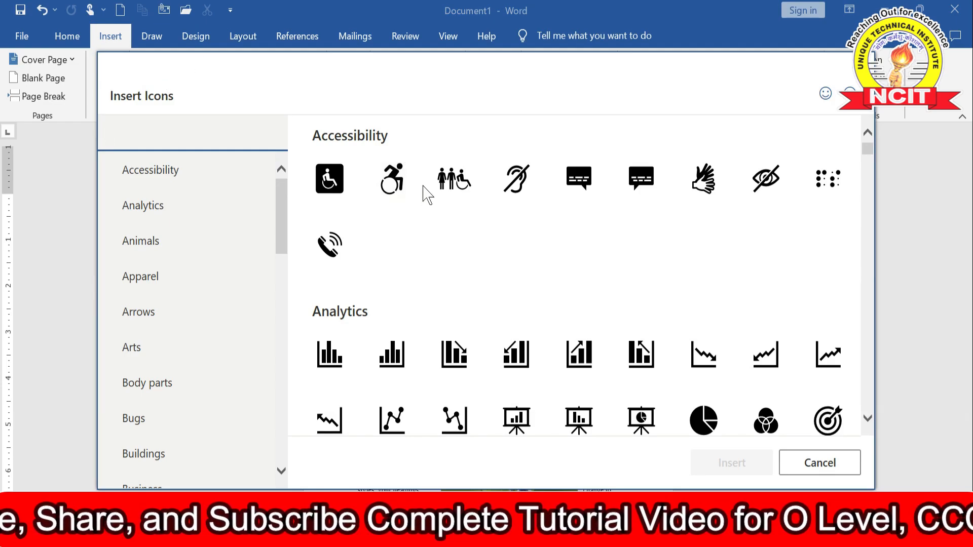
scroll(428, 203, down, 2)
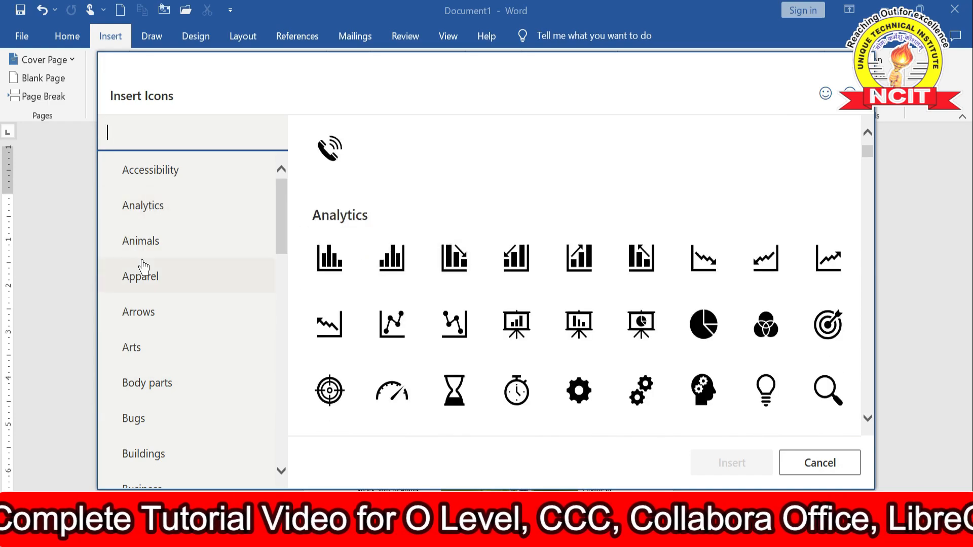
scroll(233, 273, down, 1)
scroll(230, 273, down, 3)
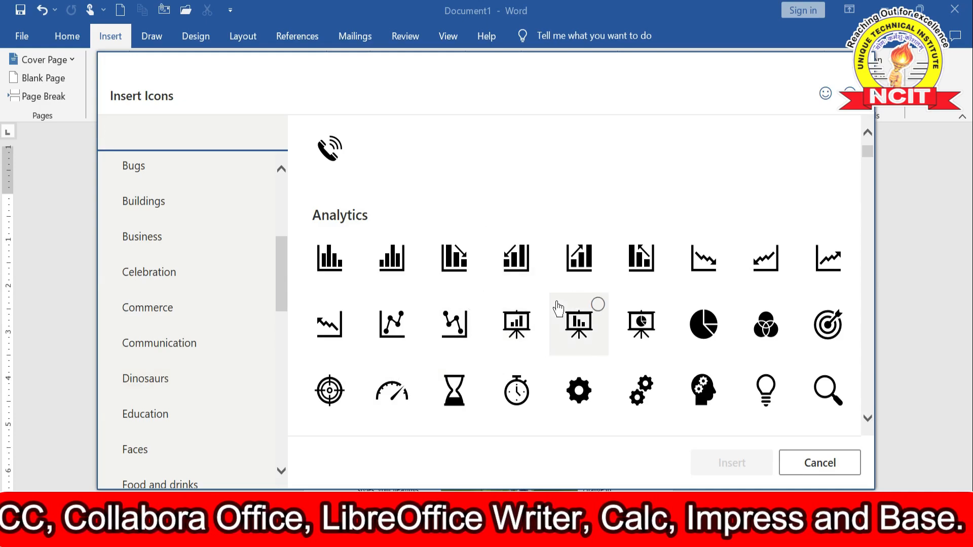
click(150, 424)
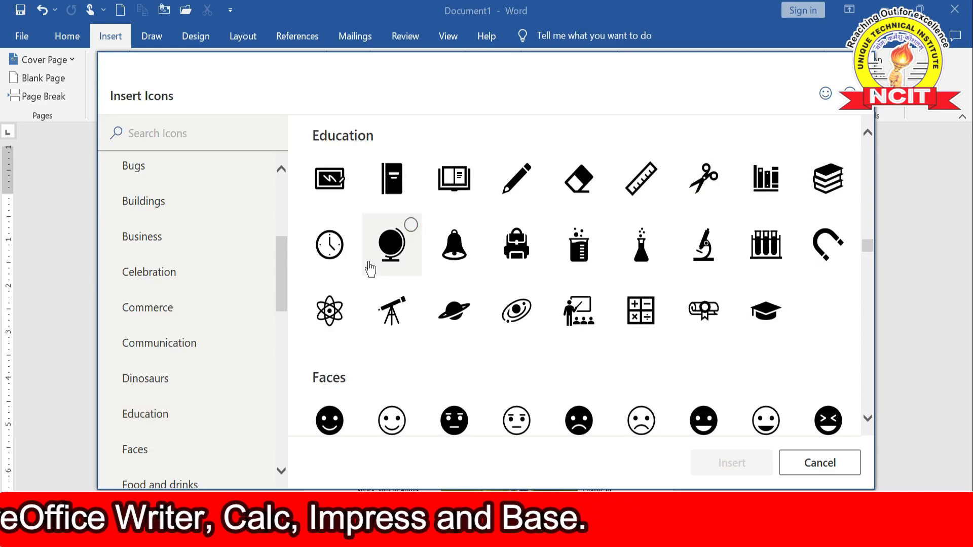
scroll(349, 259, down, 1)
scroll(349, 259, down, 1)
click(159, 461)
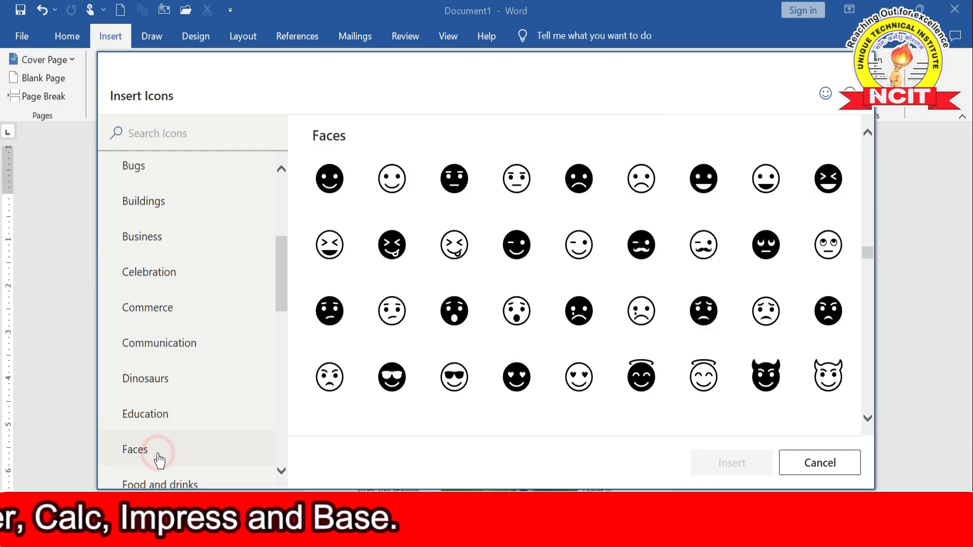
scroll(279, 312, down, 5)
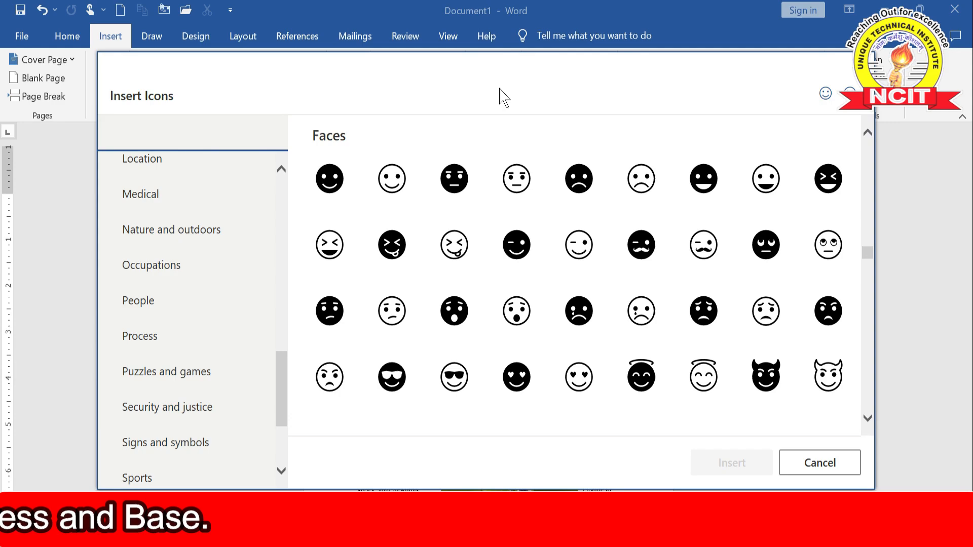
click(846, 68)
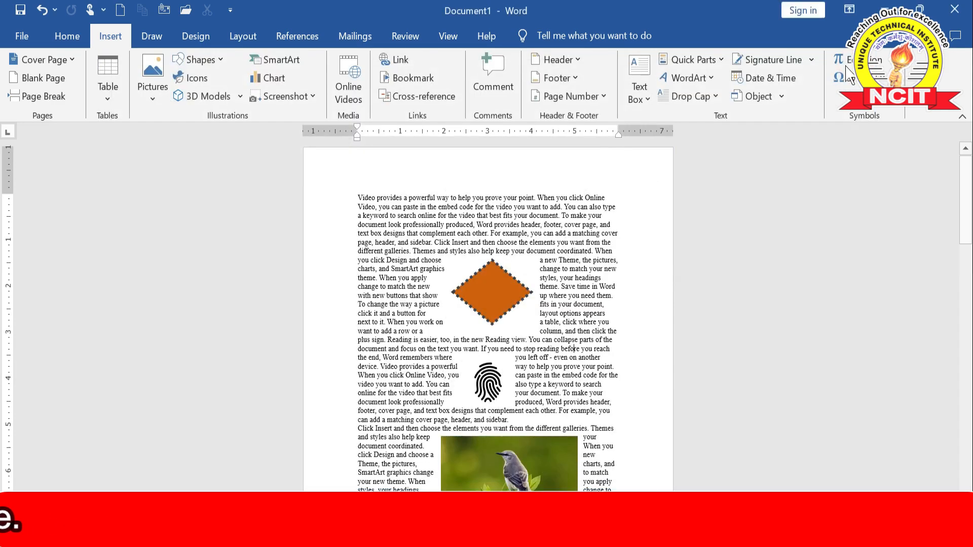
click(199, 65)
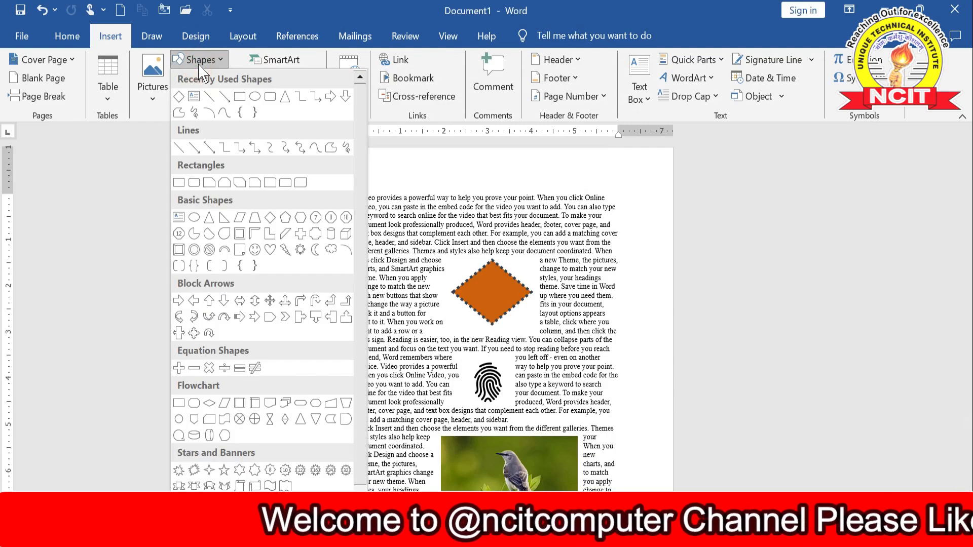
click(437, 192)
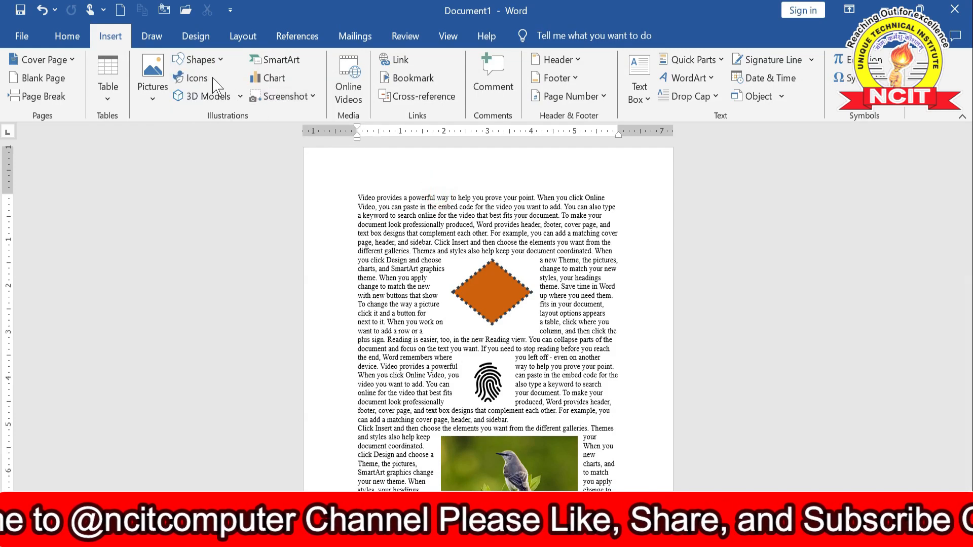
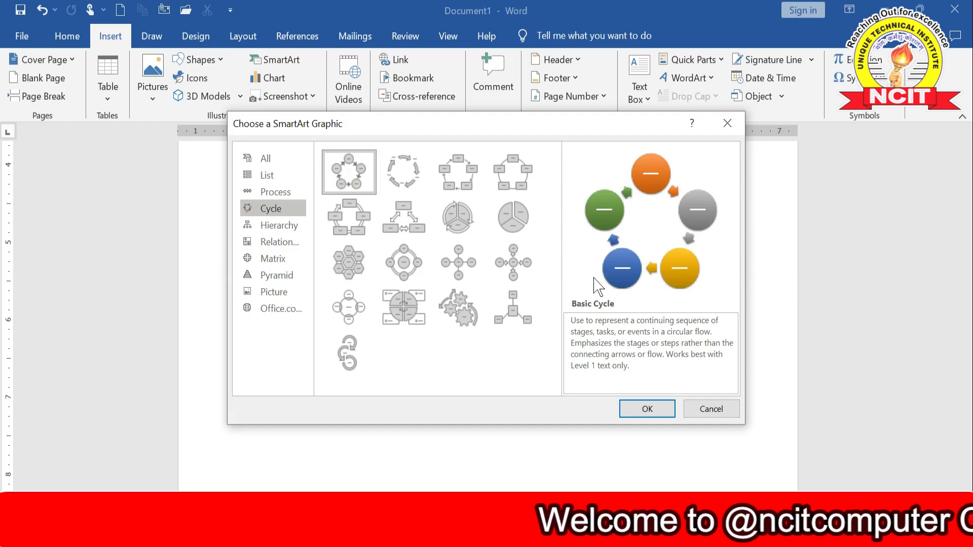
Insert the Basic Cycle SmartArt graphic and label its circles clockwise a, b, c, d and e, starting with the left circle.
click(652, 408)
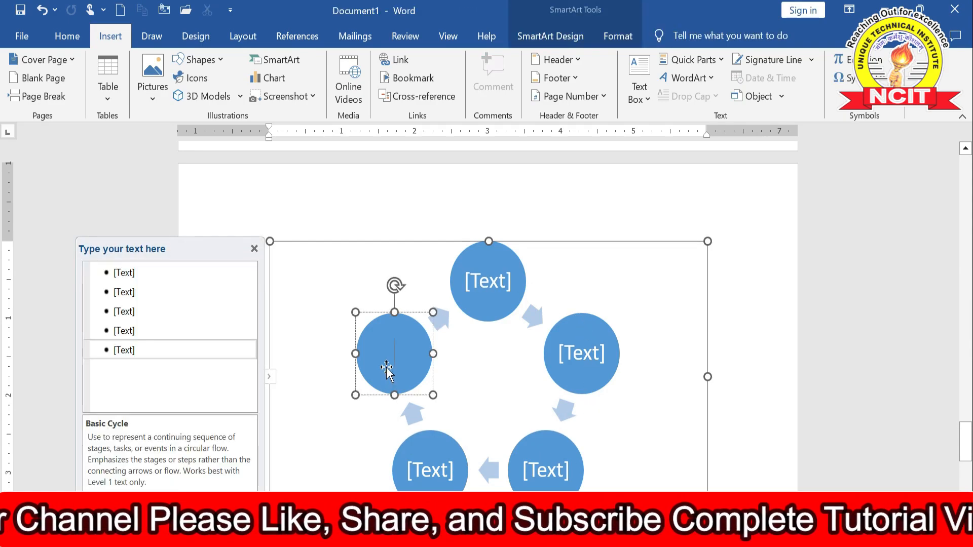
text(a)
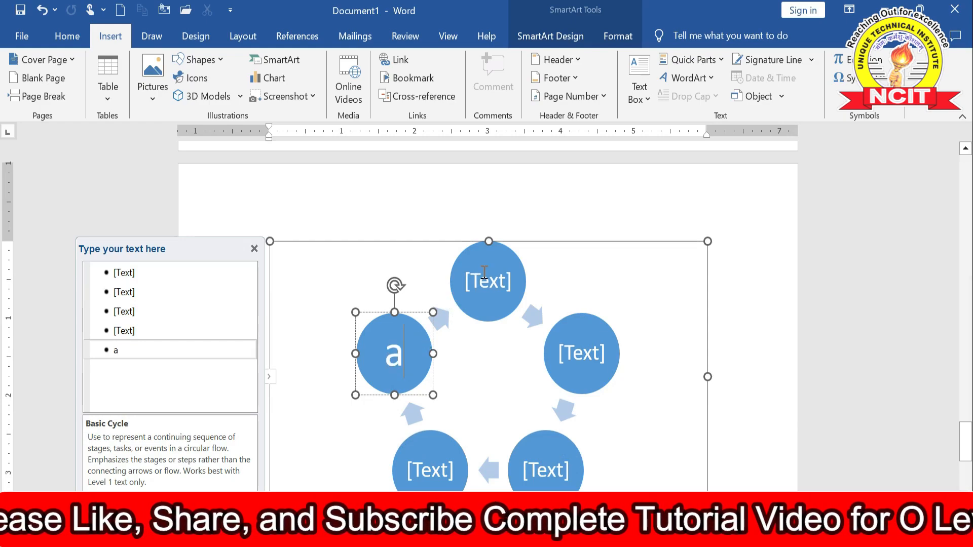
click(482, 272)
text(b)
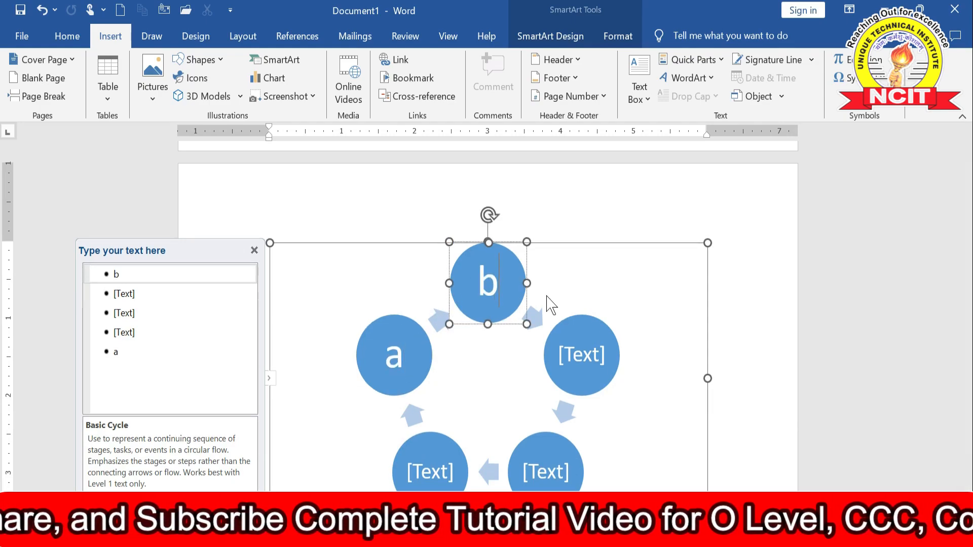
click(590, 357)
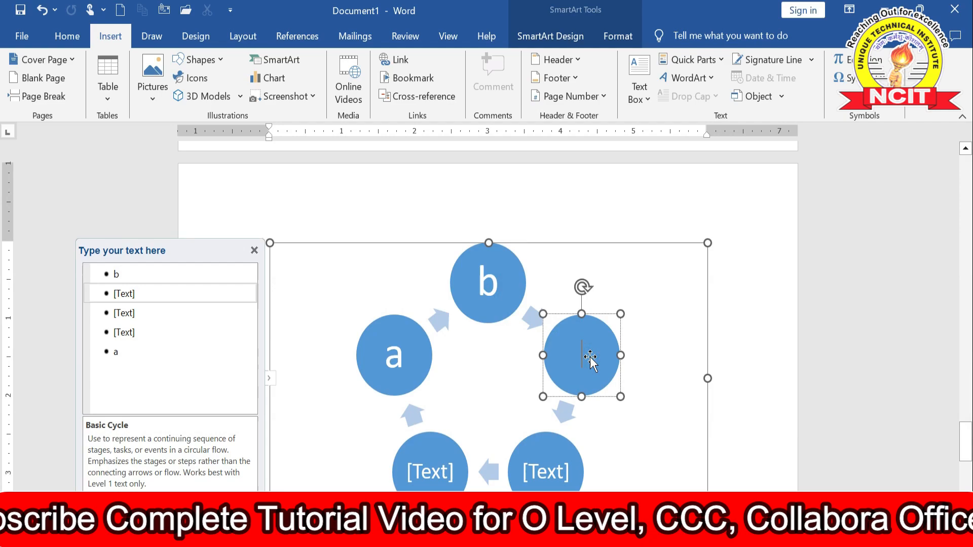
text(c)
click(550, 470)
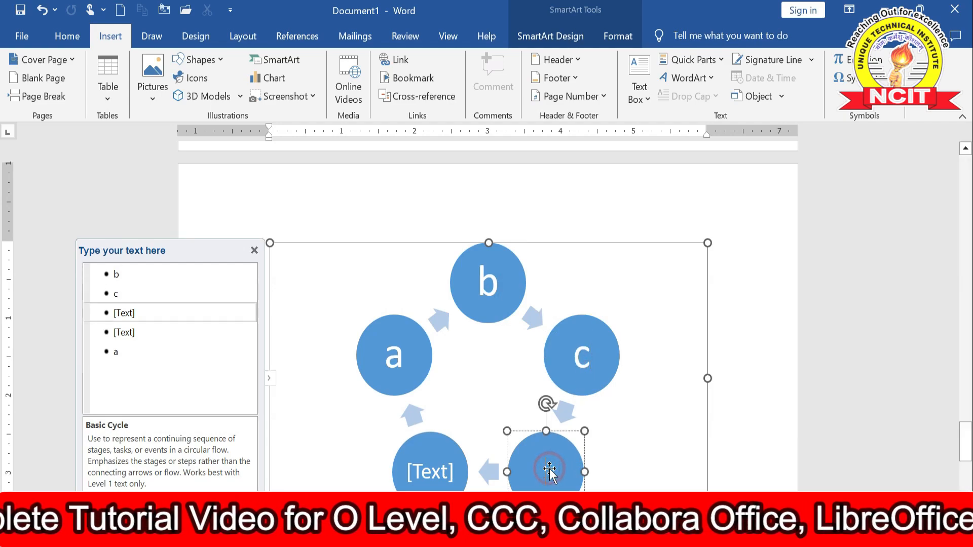
text(d)
click(421, 471)
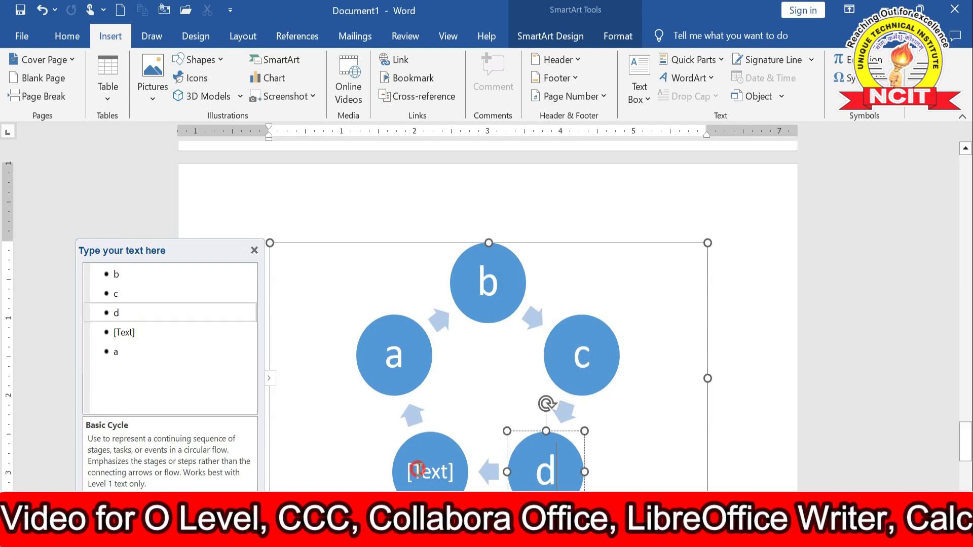
text(e)
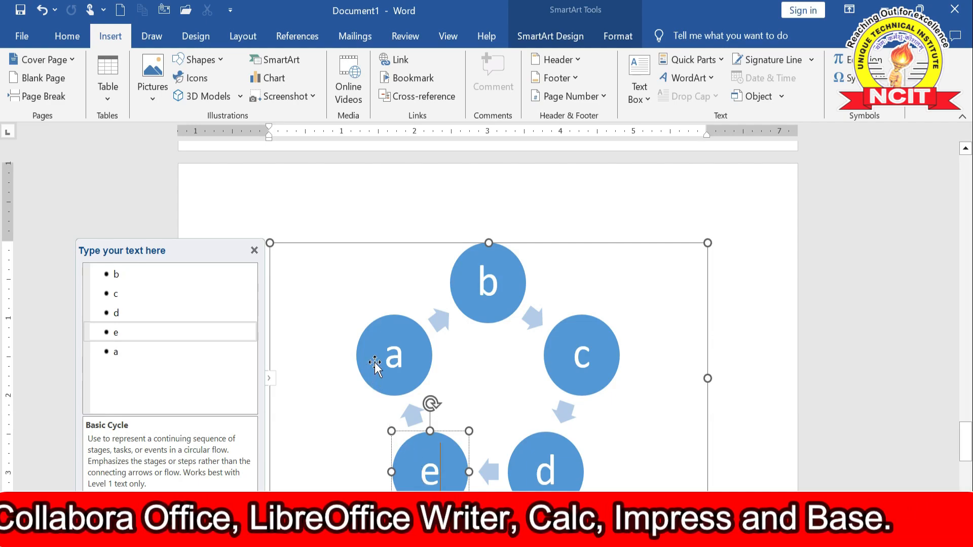
click(454, 444)
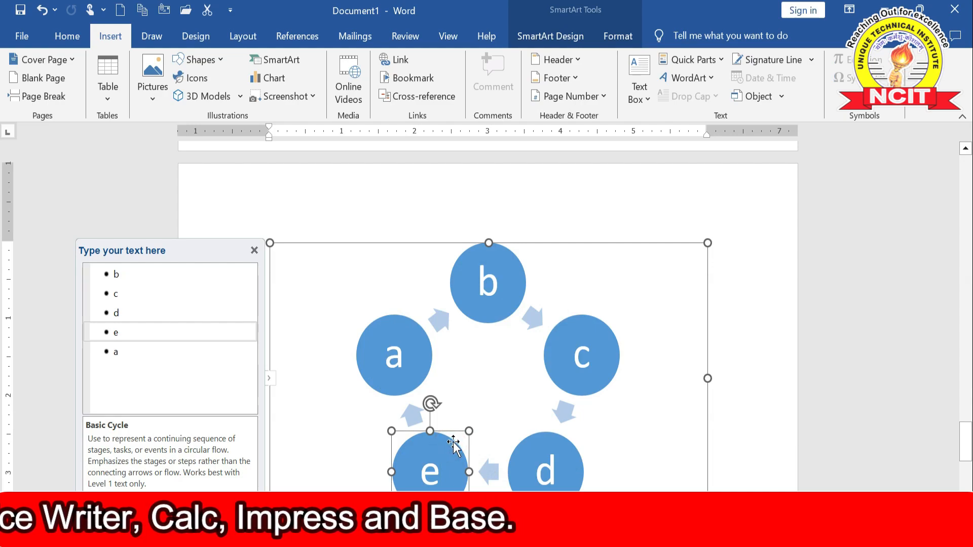
Delete the e and d circles from the Basic Cycle SmartArt, leaving a, b and c, and deselect the graphic.
key(Delete)
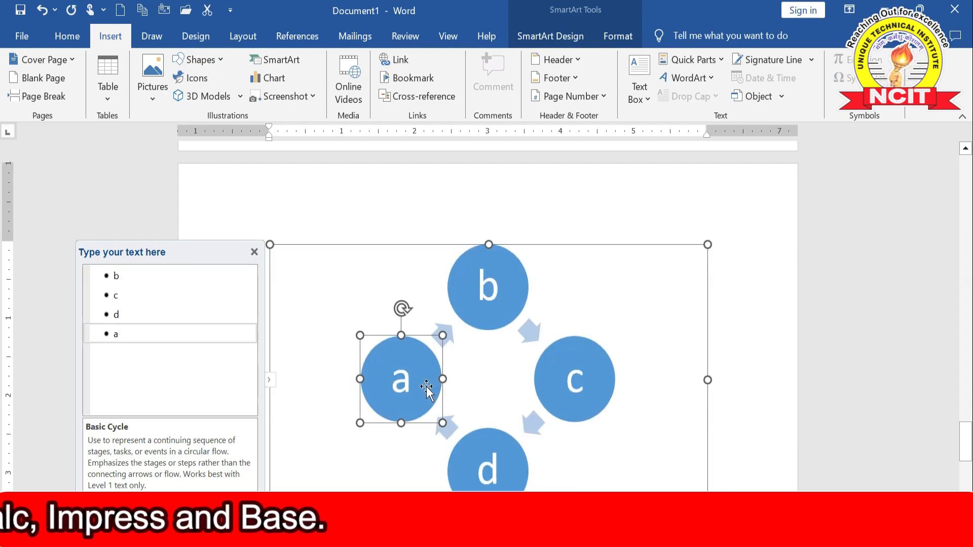
click(511, 458)
key(Delete)
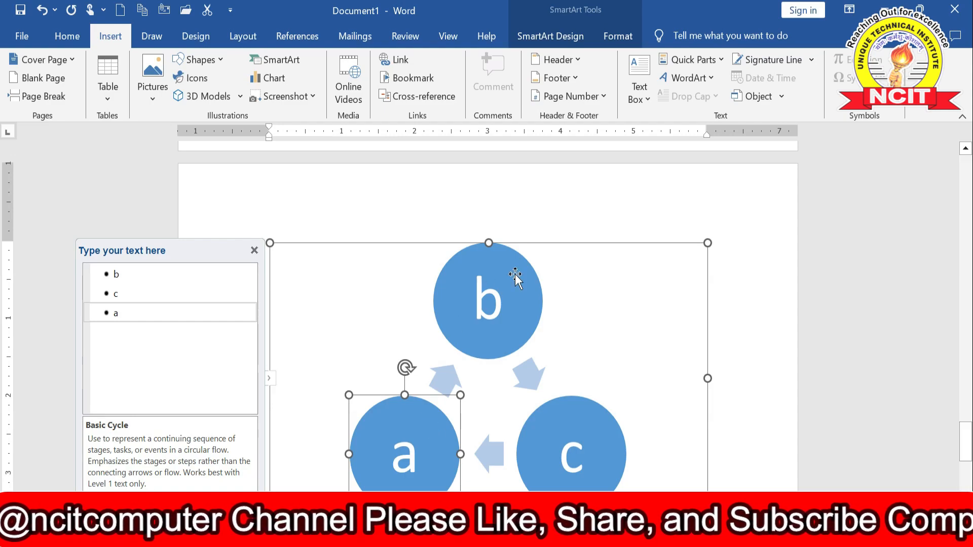
click(457, 203)
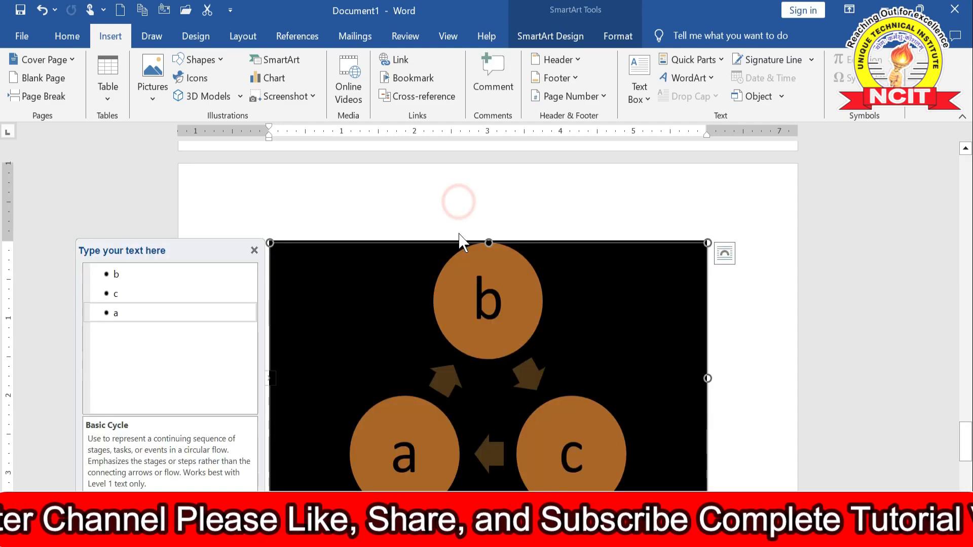
click(745, 306)
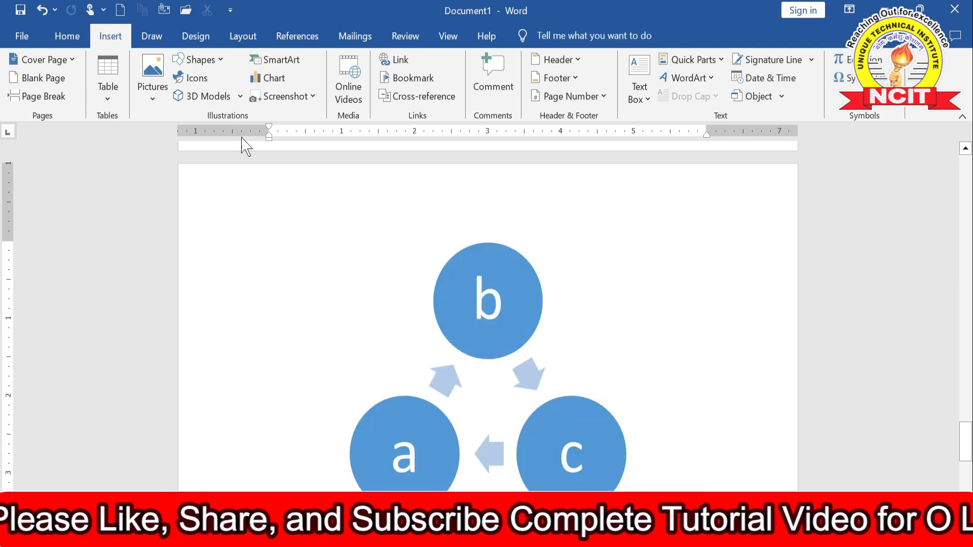
Browse the Relationship, Matrix, Pyramid and Picture SmartArt categories, preview Basic Pyramid and Inverted Pyramid, and close without inserting a graphic.
click(292, 63)
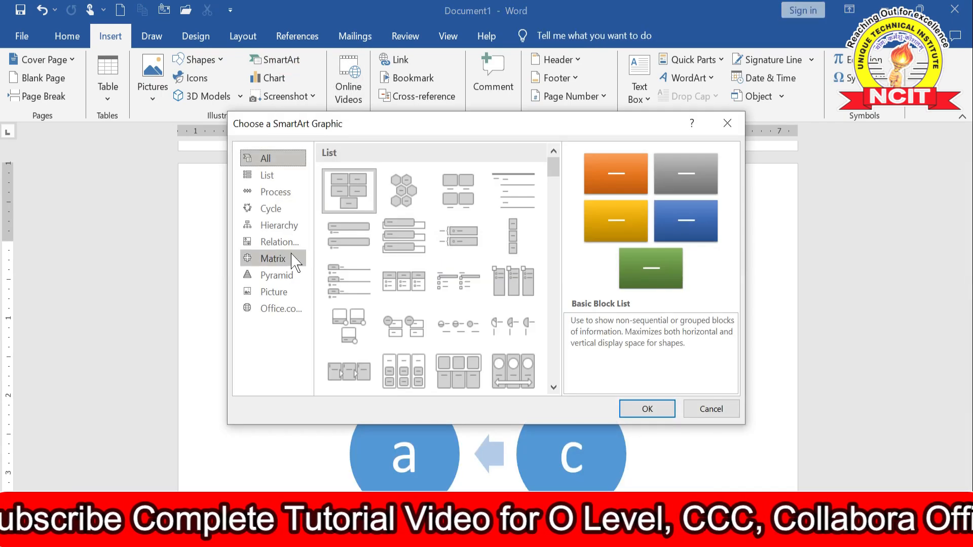
click(287, 243)
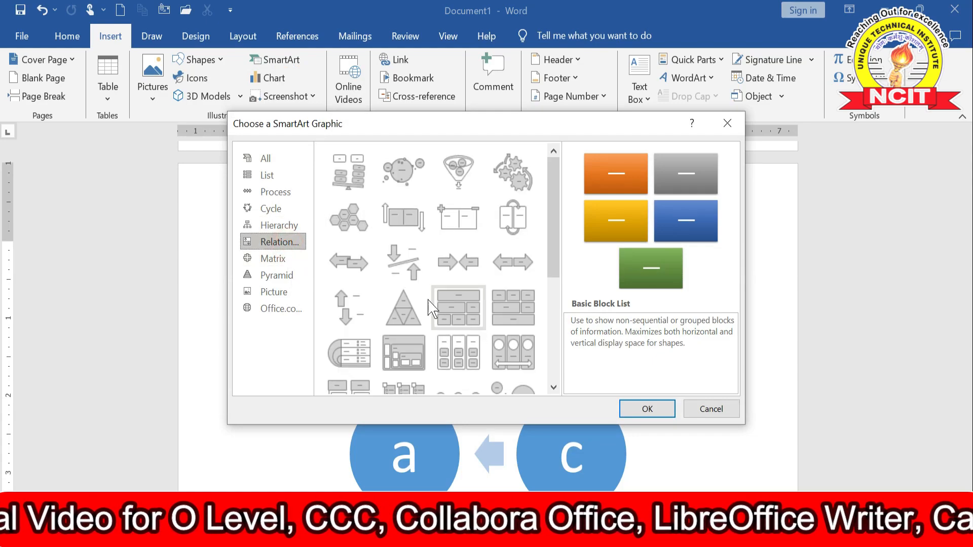
click(266, 258)
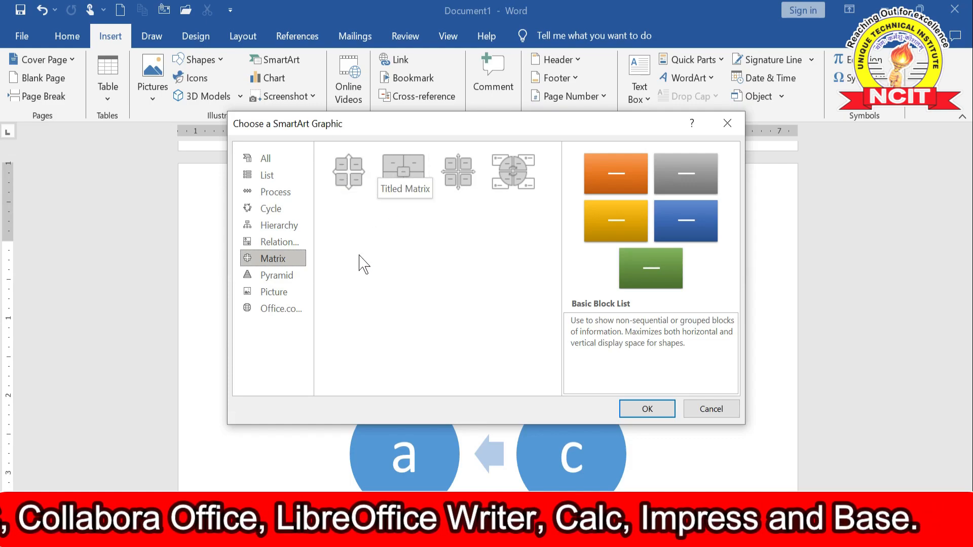
click(278, 275)
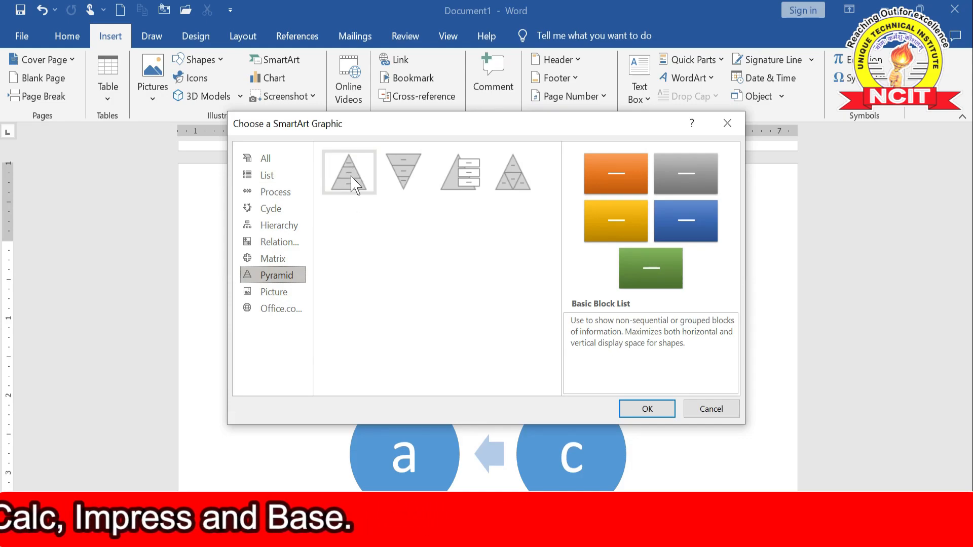
click(283, 294)
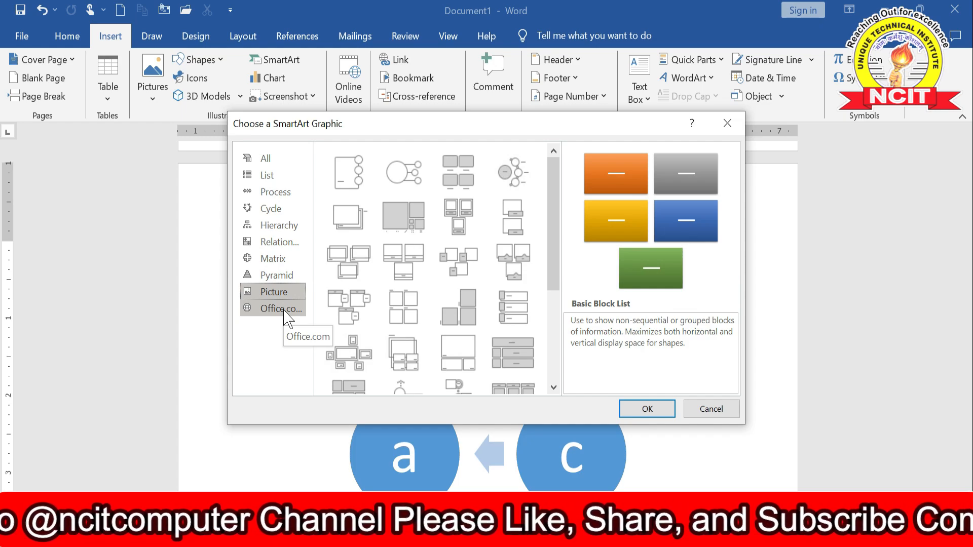
click(276, 276)
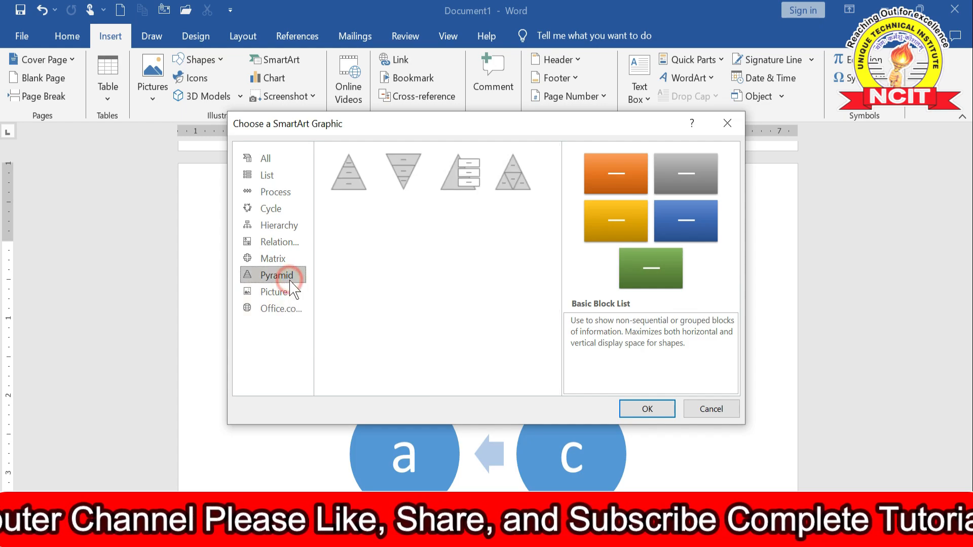
click(364, 181)
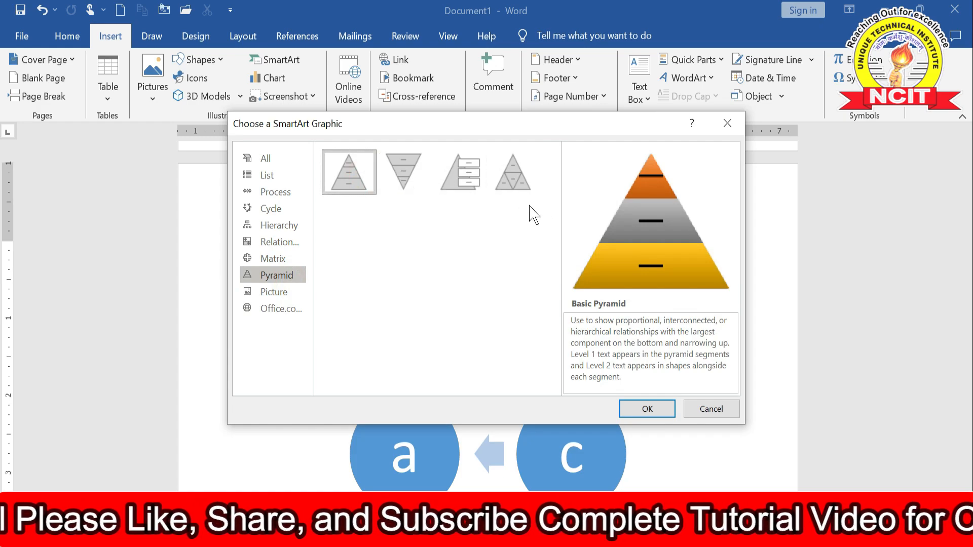
click(404, 181)
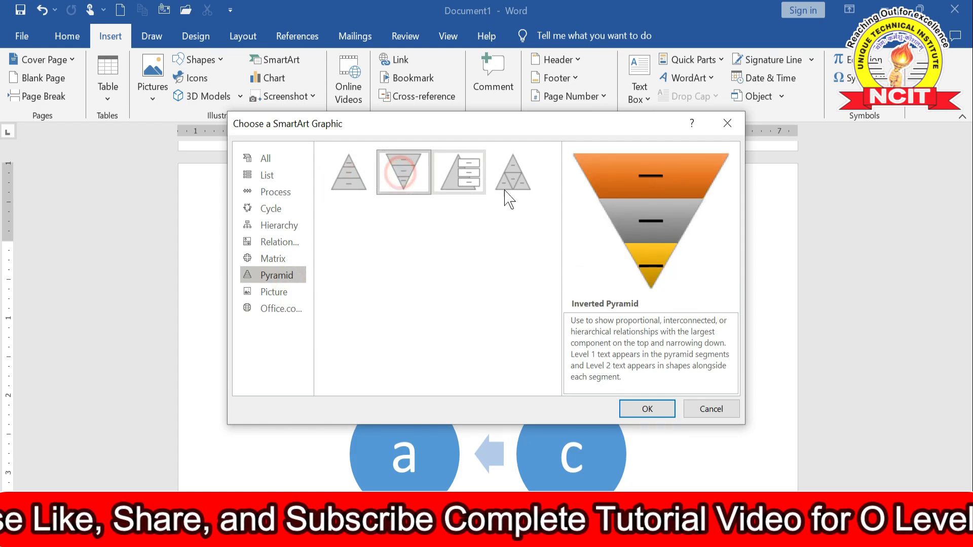
click(271, 259)
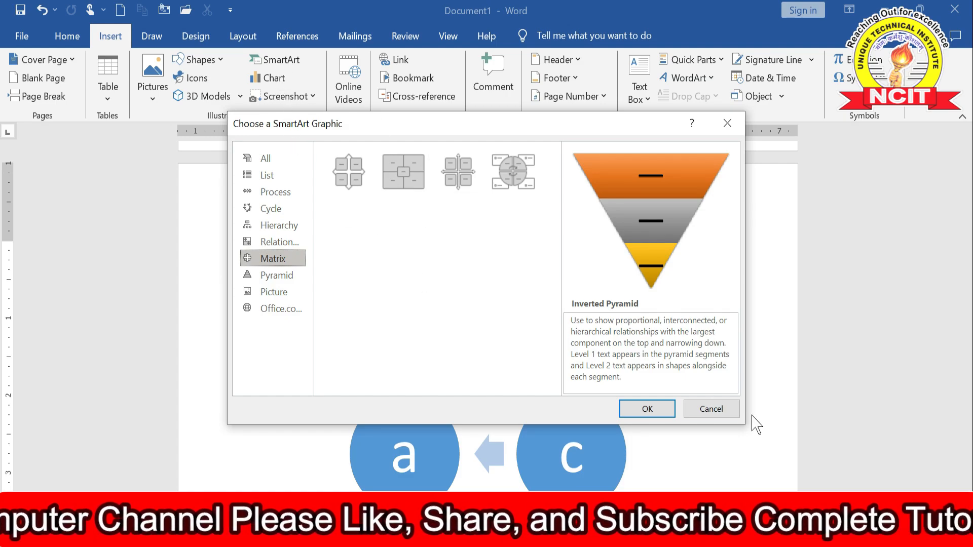
click(737, 410)
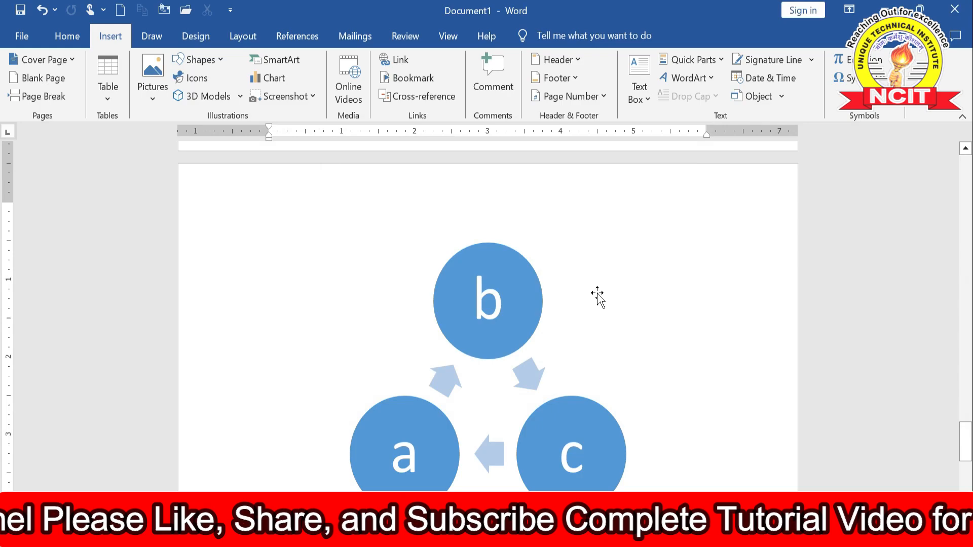
scroll(593, 299, down, 3)
double_click(397, 438)
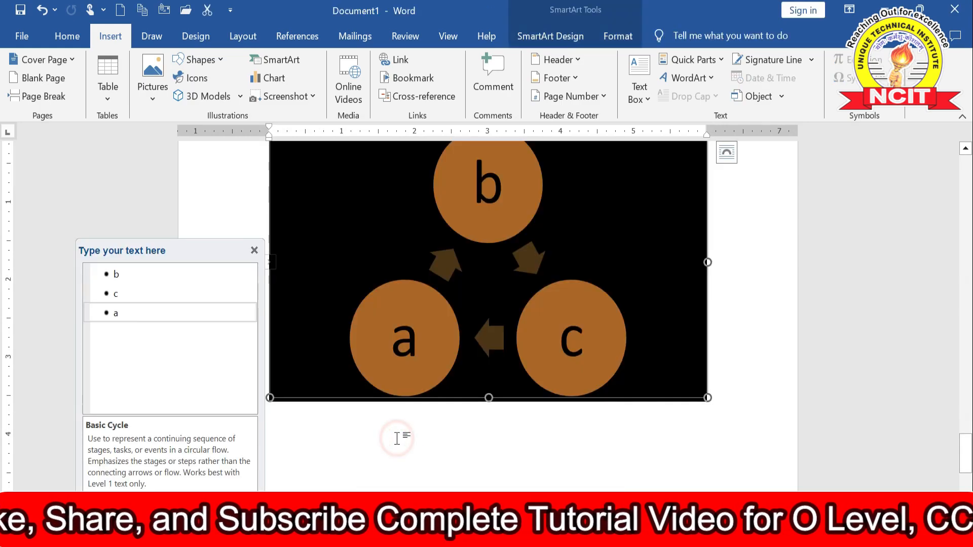
double_click(373, 455)
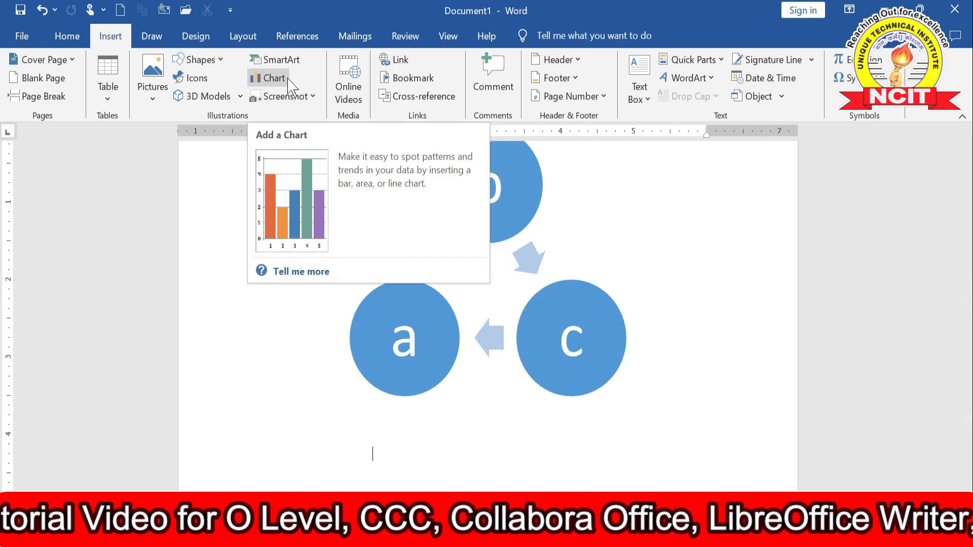
key(ctrl+z)
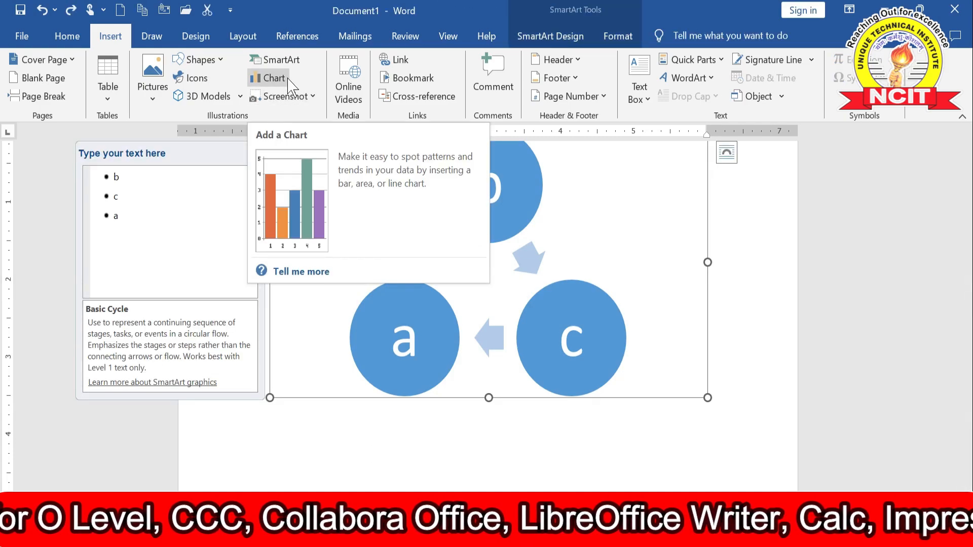
Examine the chart types available for insertion, including Line, Pie, Bar, Area, Waterfall, Box & Whisker, Histogram, Funnel, Combo, Radar and Surface.
click(274, 79)
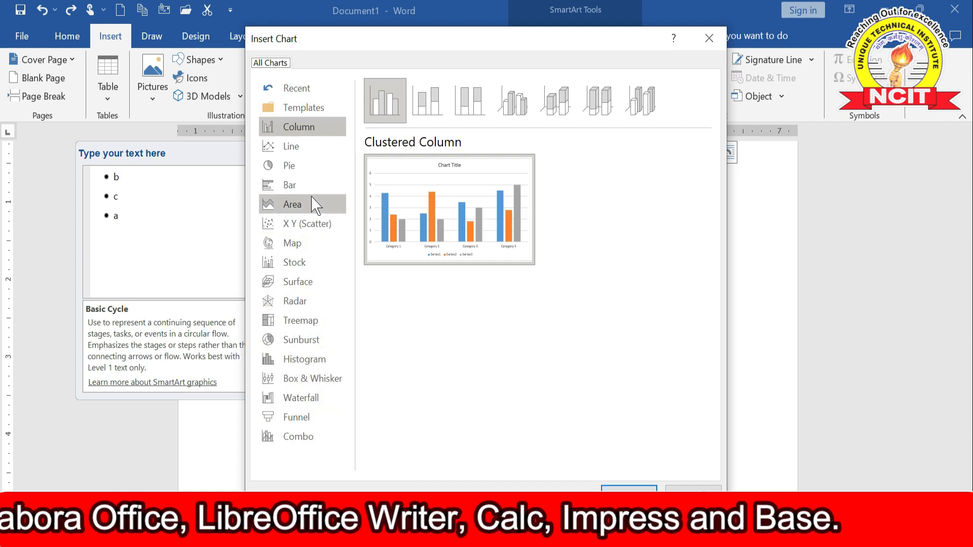
click(306, 147)
click(292, 165)
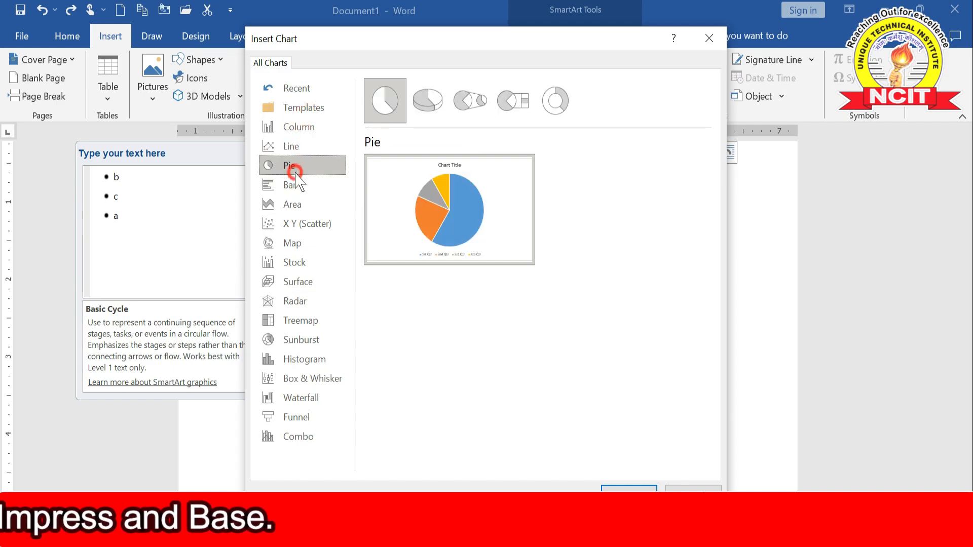
click(295, 185)
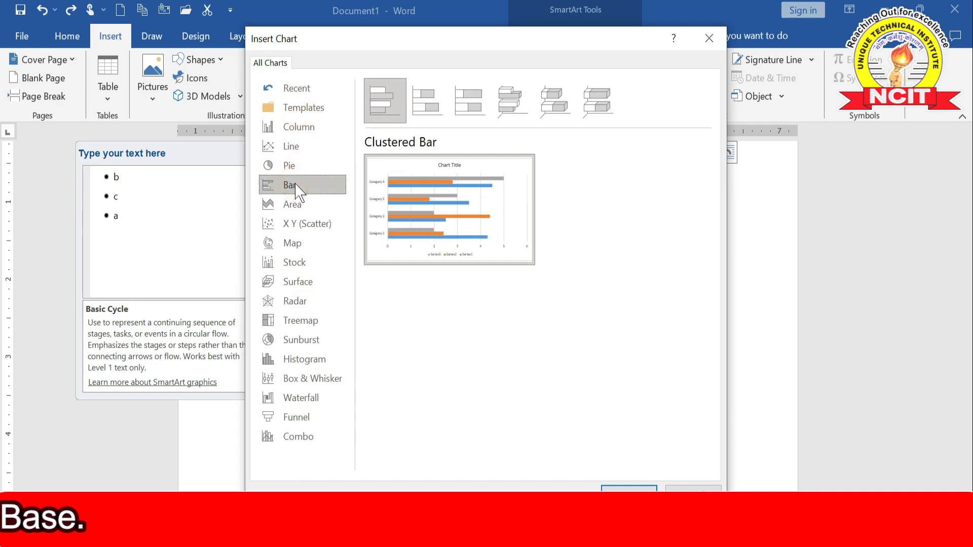
click(299, 204)
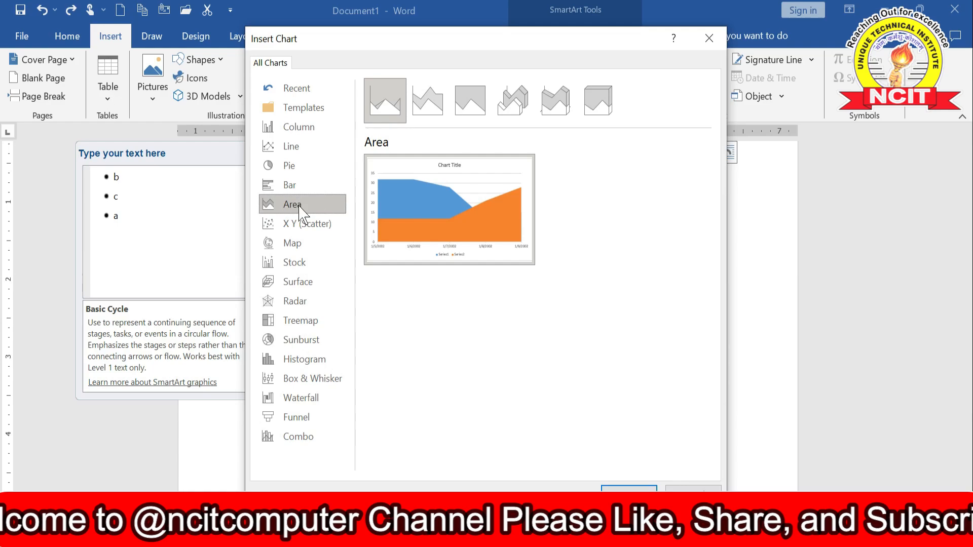
click(312, 398)
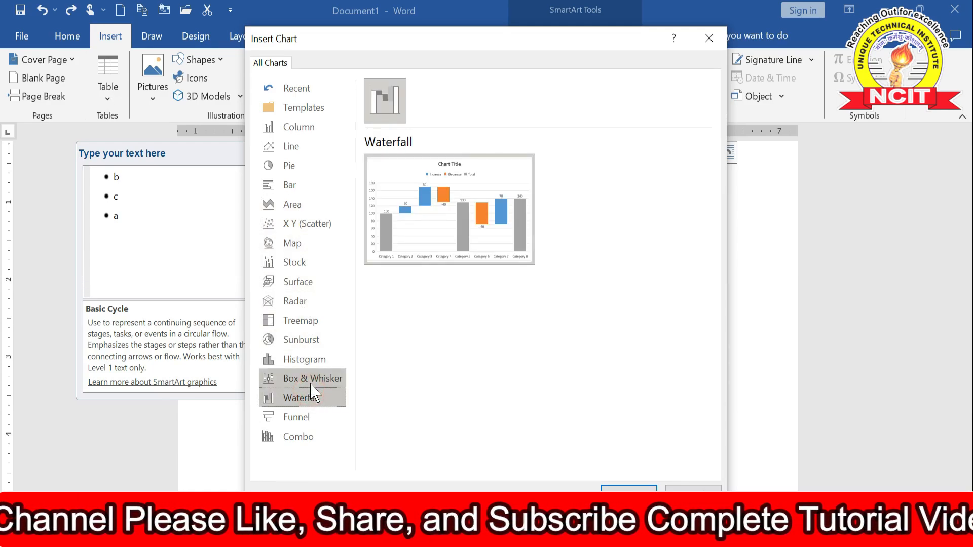
click(312, 381)
click(311, 360)
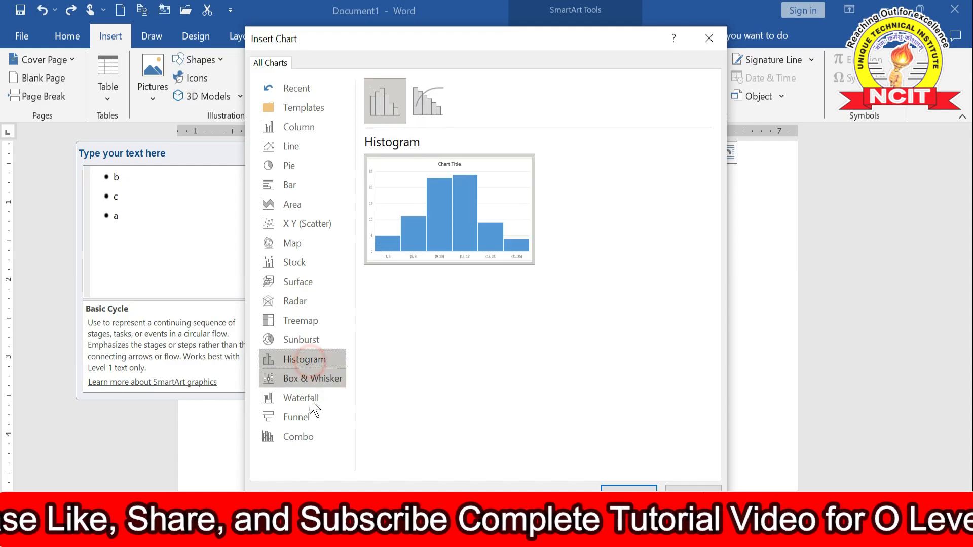
click(311, 398)
click(308, 422)
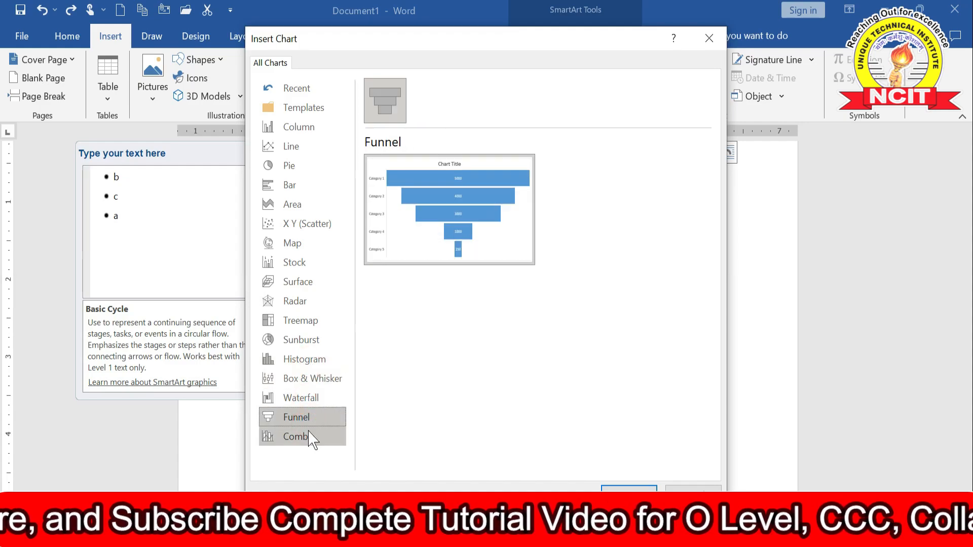
click(309, 436)
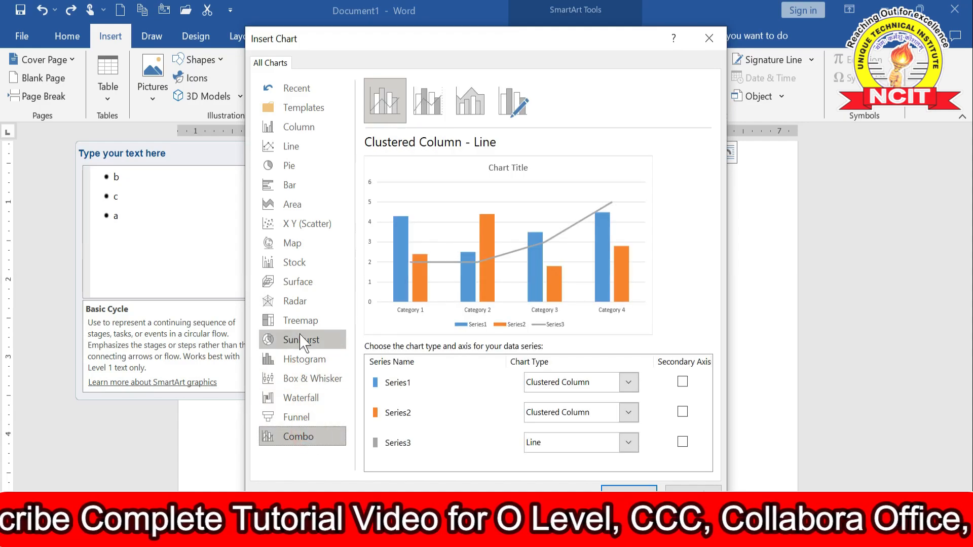
click(300, 303)
click(298, 284)
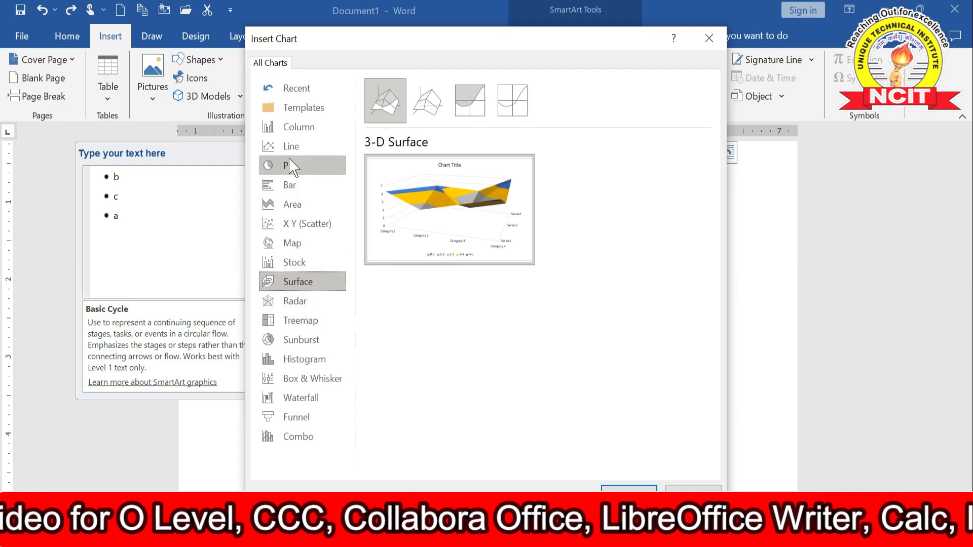
Insert a Clustered Column chart into the document.
click(293, 130)
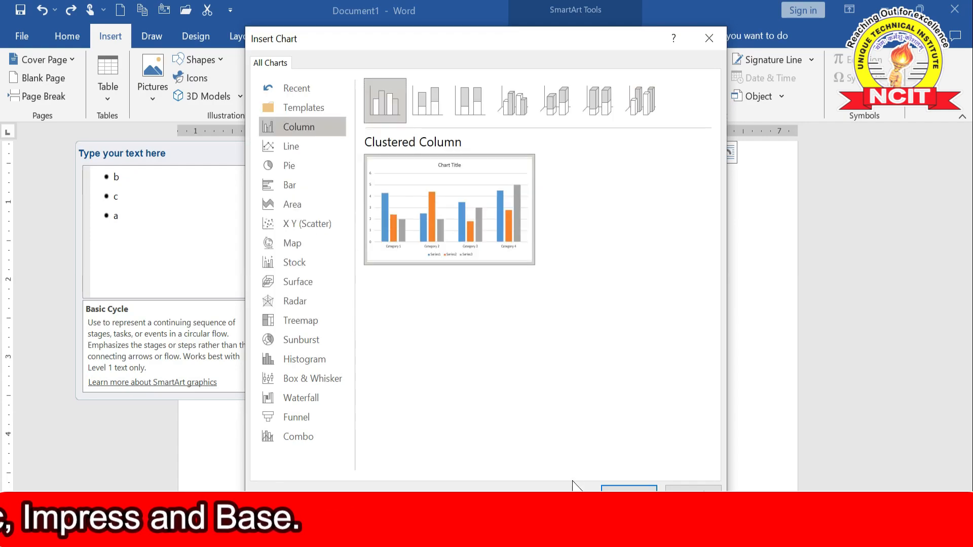
click(633, 489)
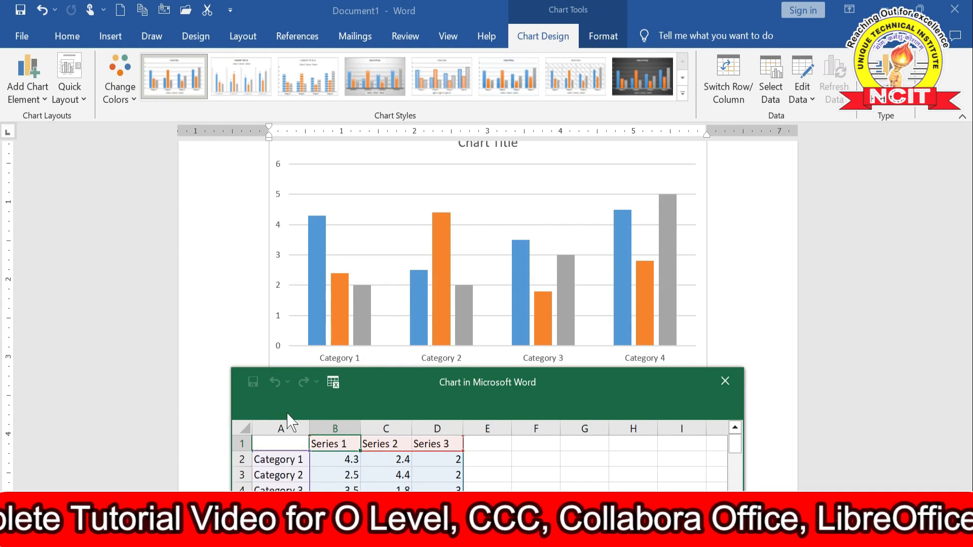
Rename the chart's four categories in the data sheet as 2010, 2015, 2020 and 2023.
click(266, 460)
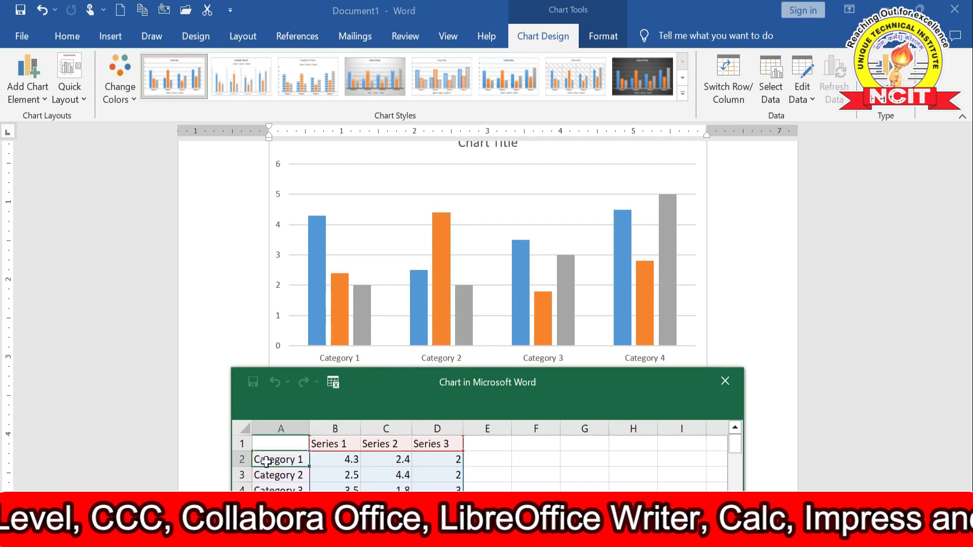
key(BackSpace)
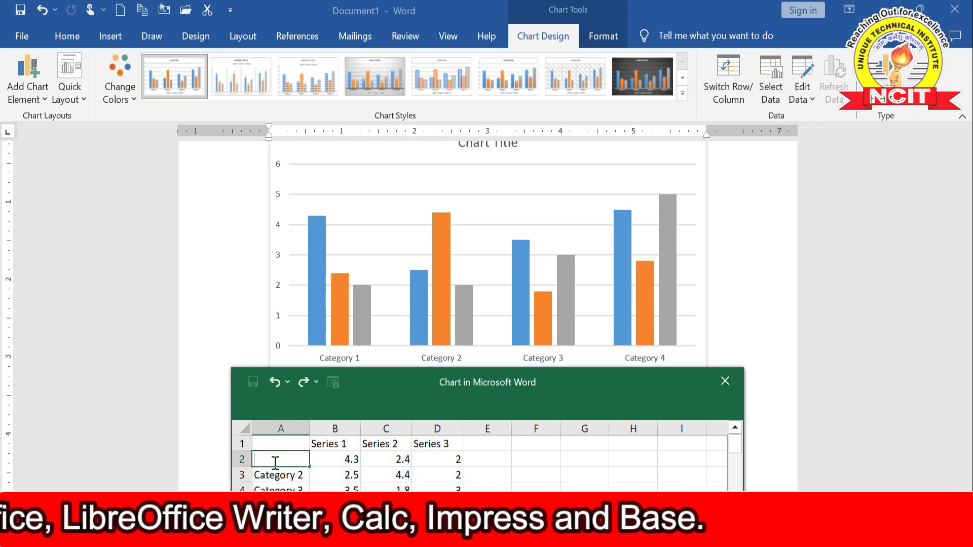
text(20)
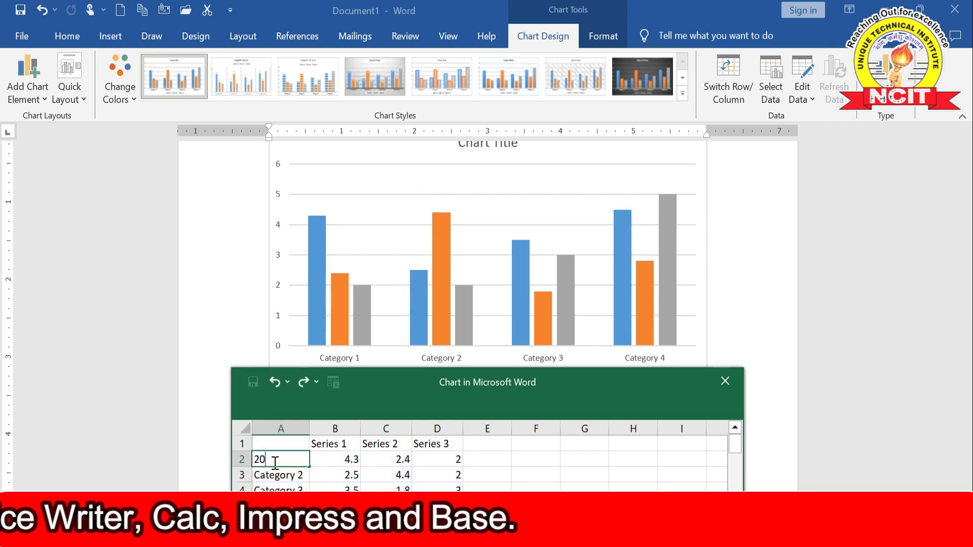
text(10)
key(Return)
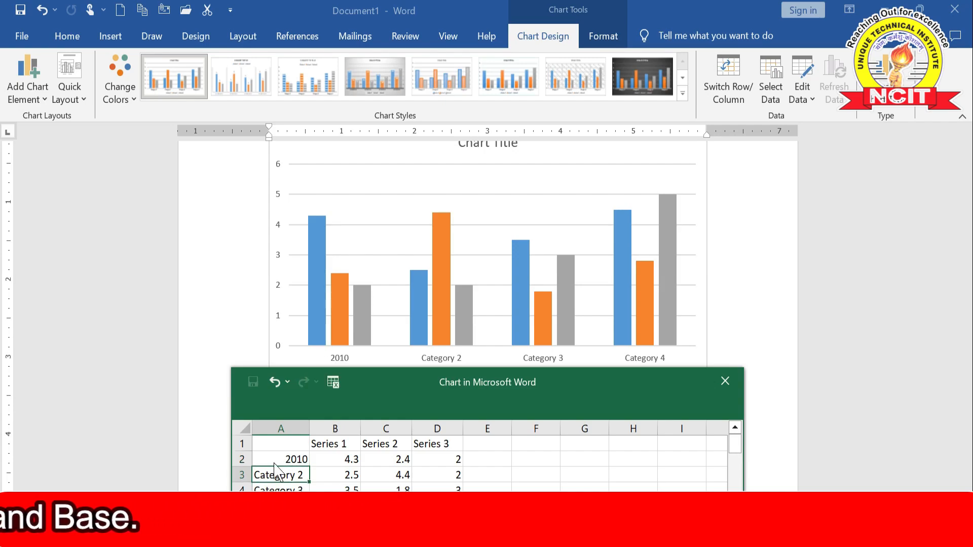
text(2)
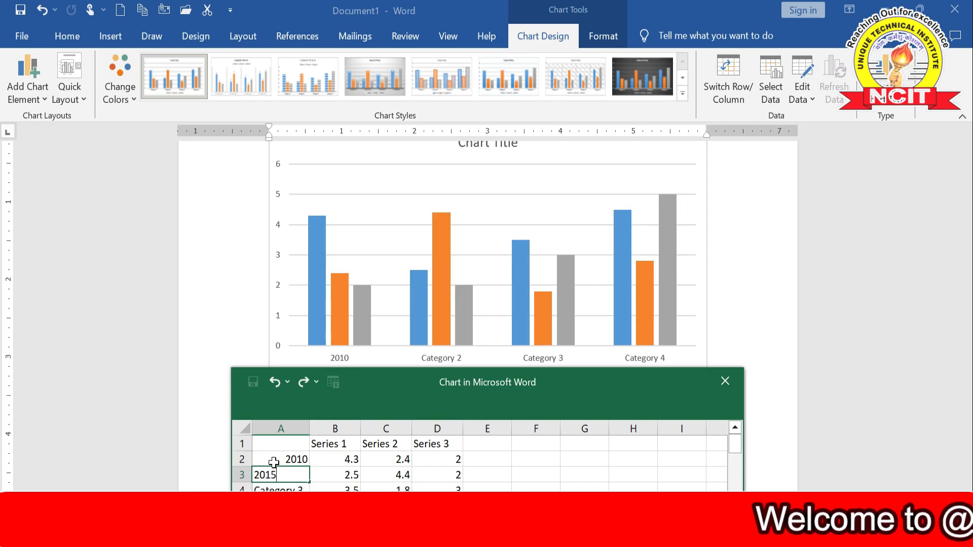
text(015)
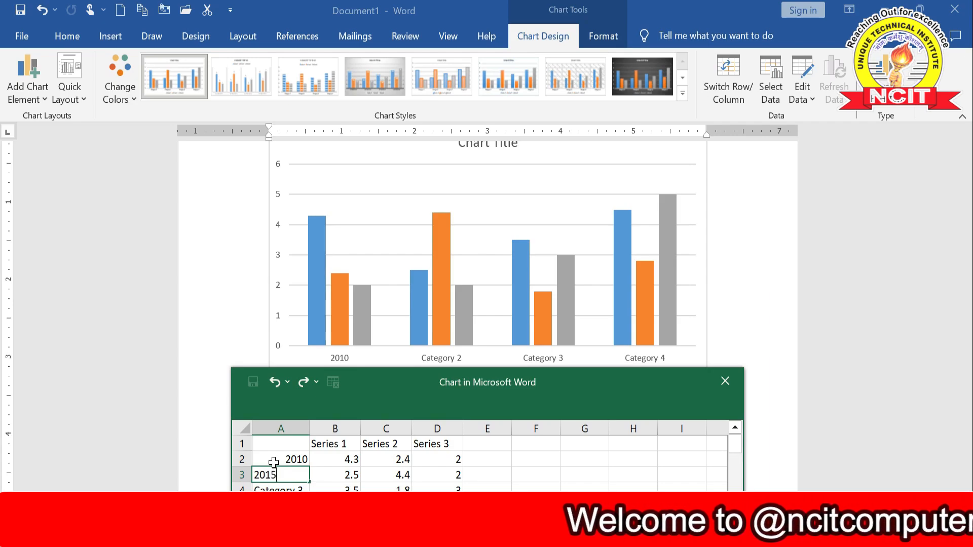
key(Return)
text(2020)
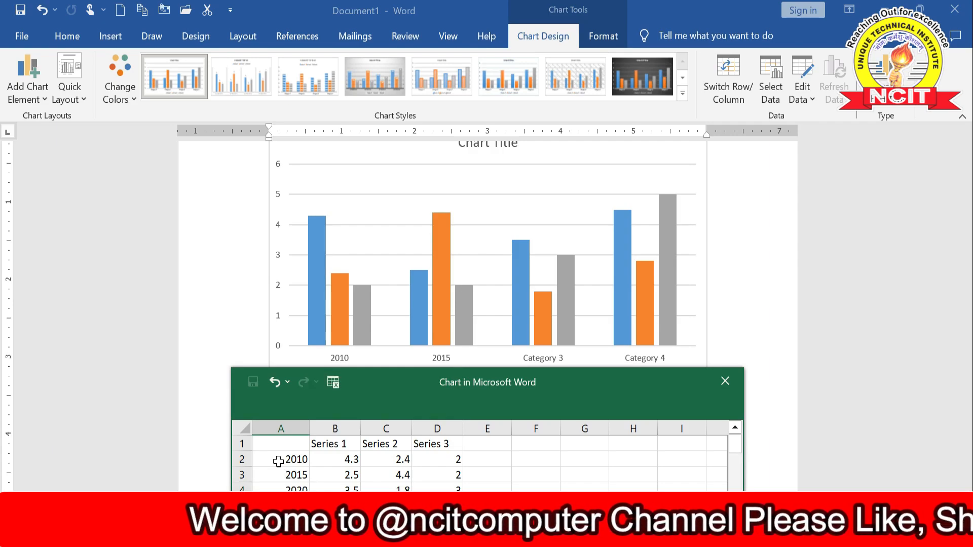
key(Return)
text(2023)
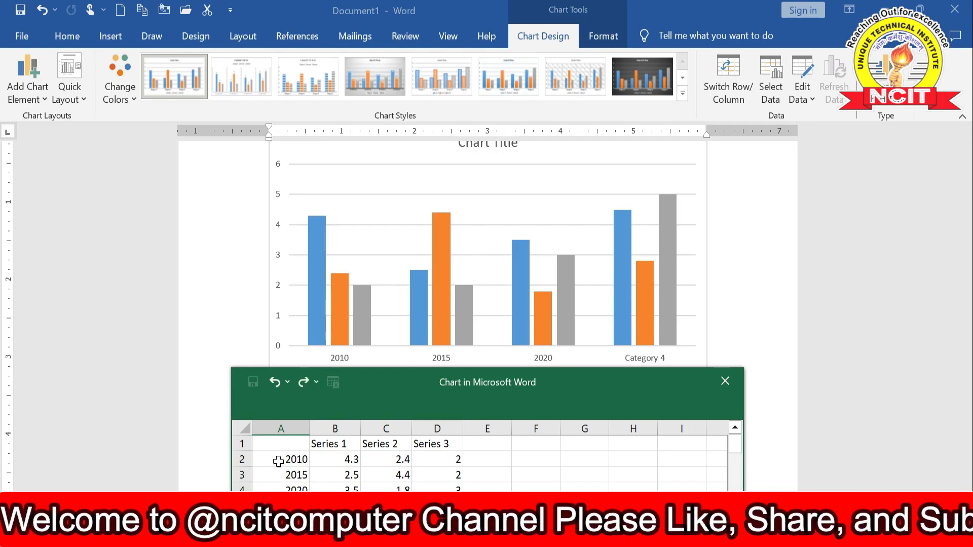
Rename the three data series in the chart's data sheet as up, bihar and delhi.
key(Up)
key(Up)
key(Up)
key(Right)
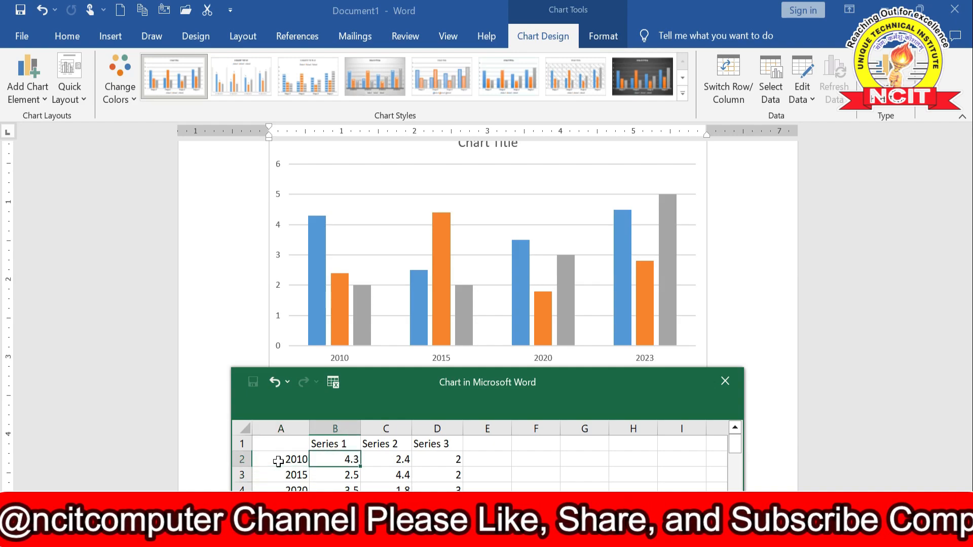
key(Up)
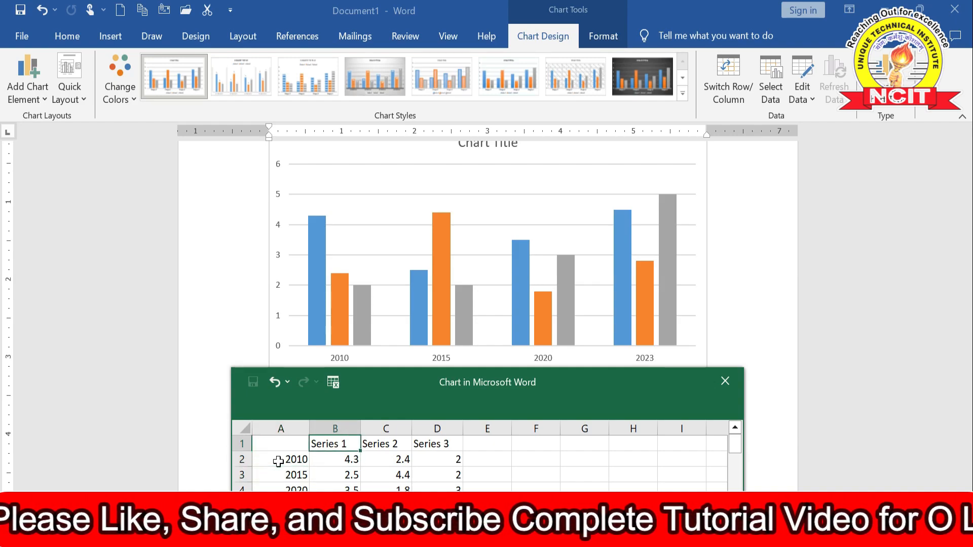
text(up)
key(Right)
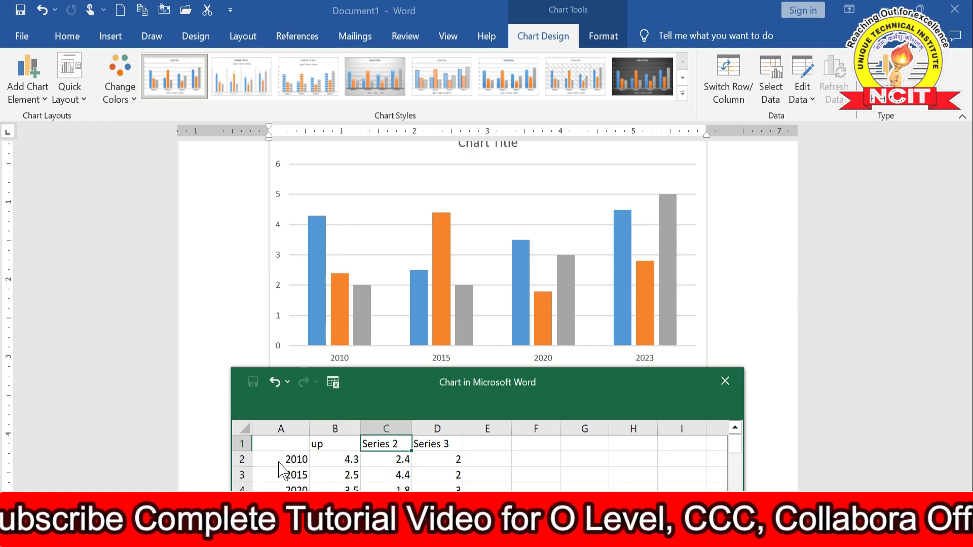
text(bihar)
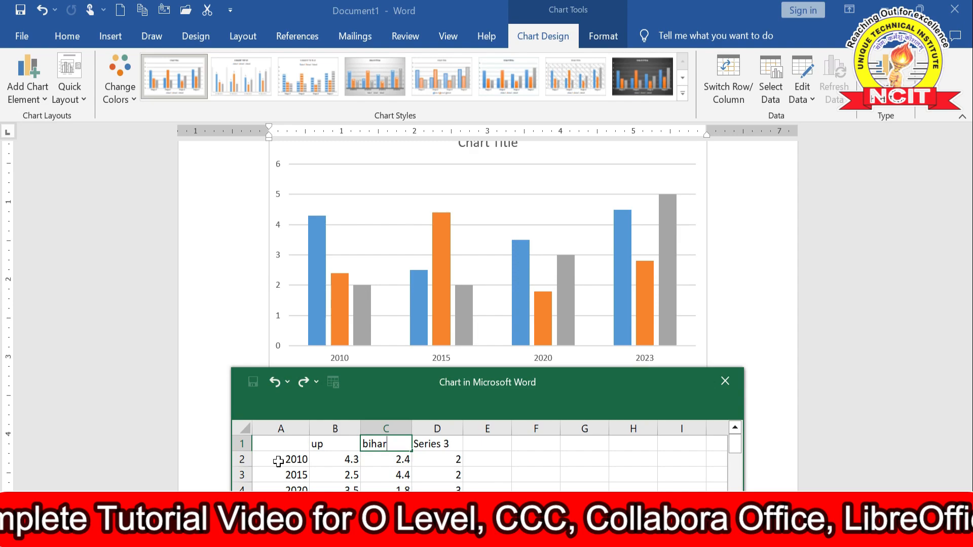
key(Right)
text(delhi)
key(Return)
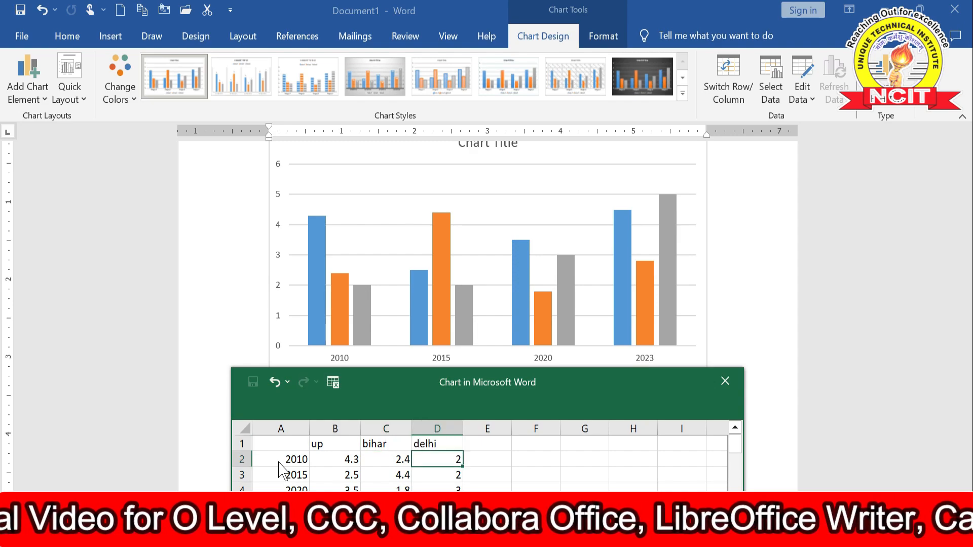
Set the up values to 5 for 2010 and 7 for 2015, set bihar for 2020 to 5, and leave the chart data.
key(Left)
key(Left)
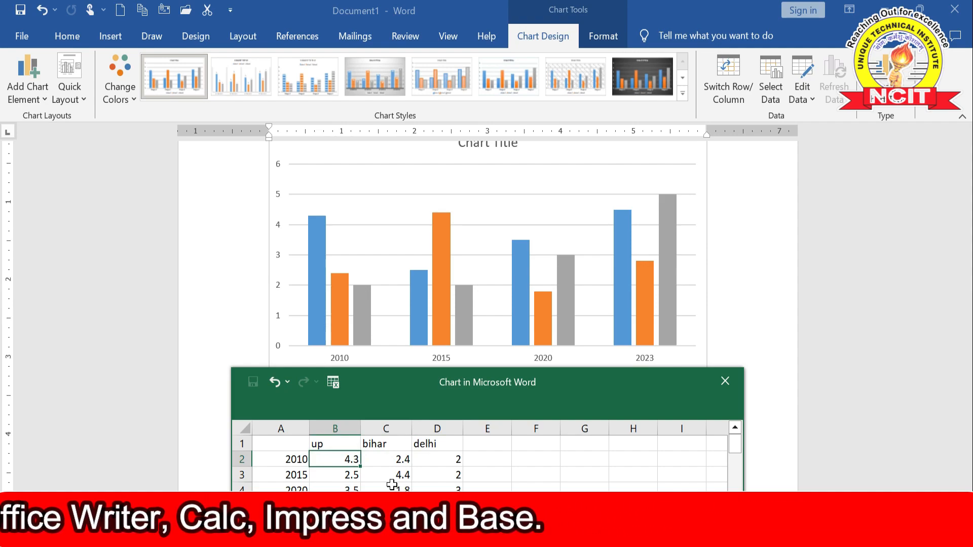
text(5)
key(Return)
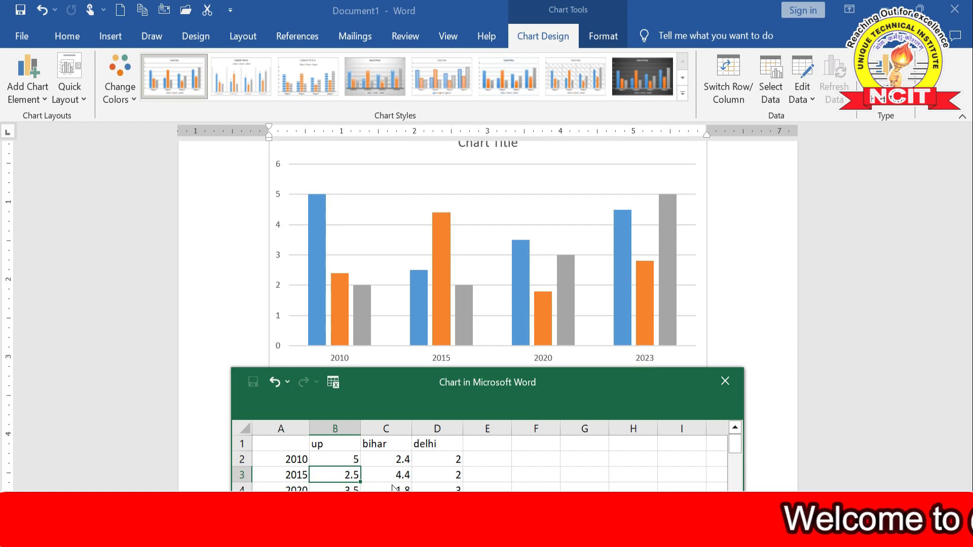
text(7)
key(Return)
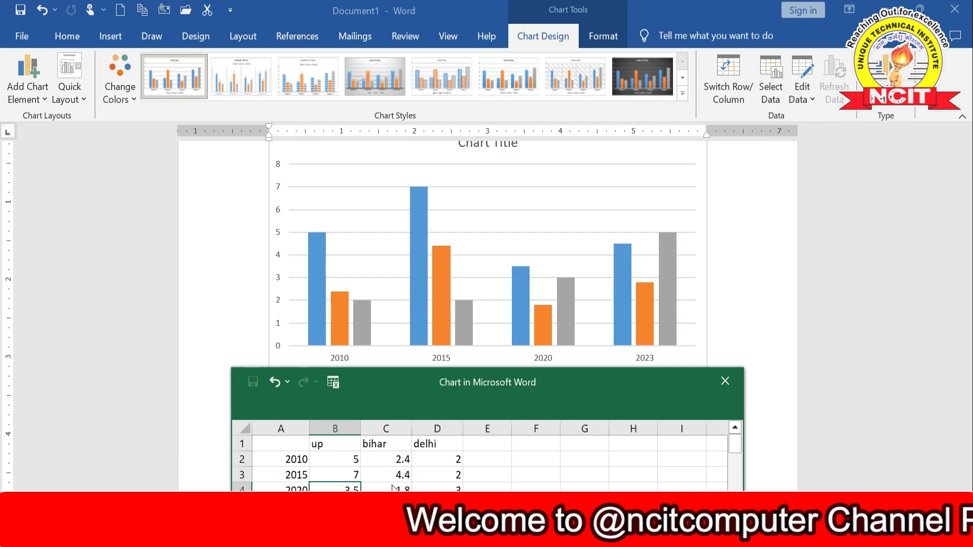
click(394, 488)
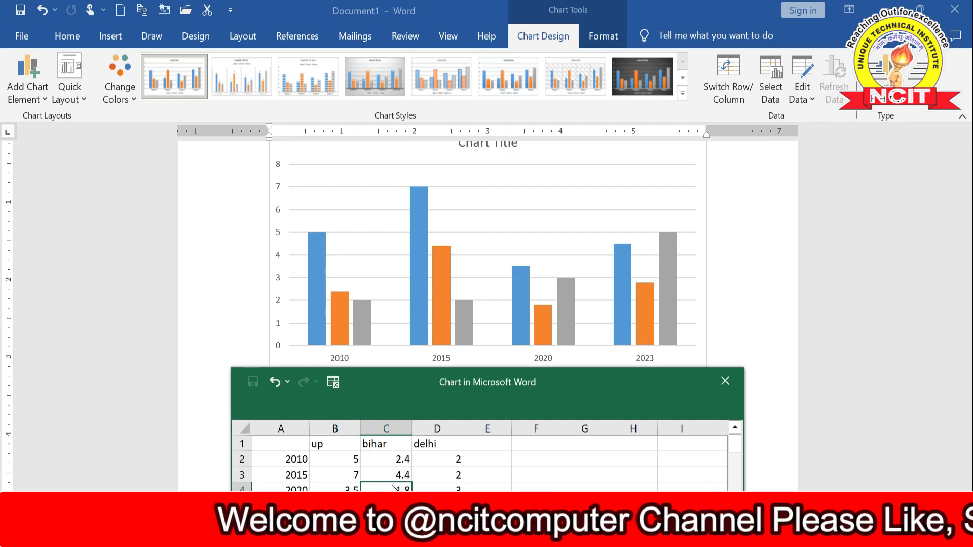
text(5)
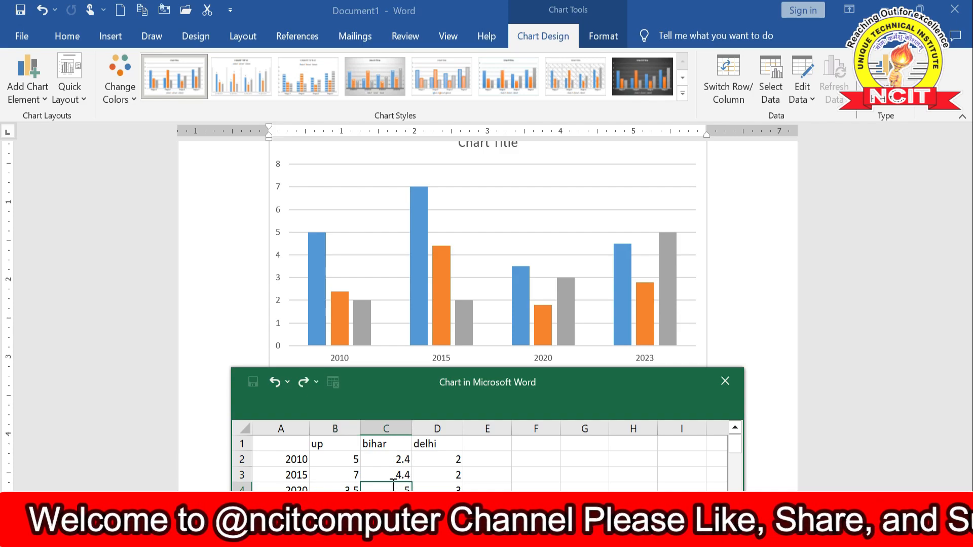
key(Return)
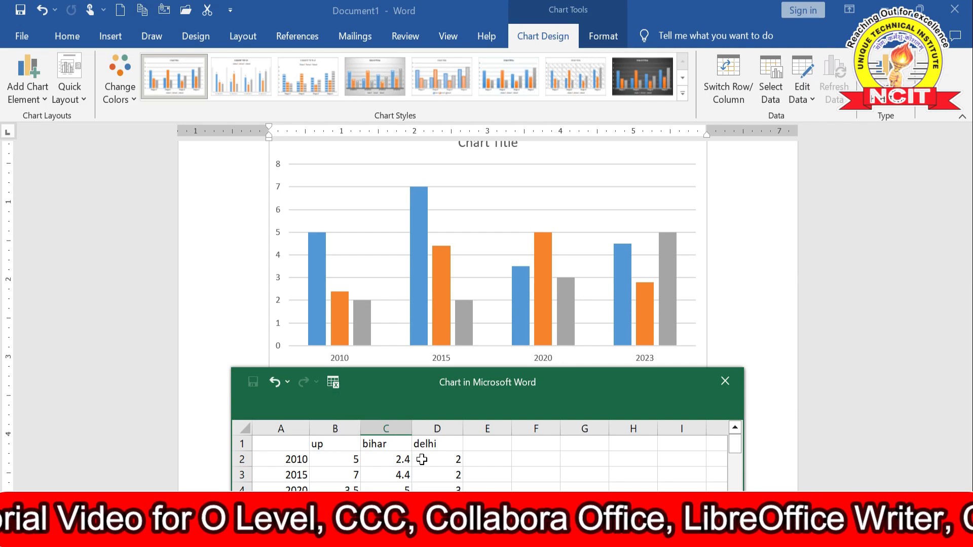
click(744, 310)
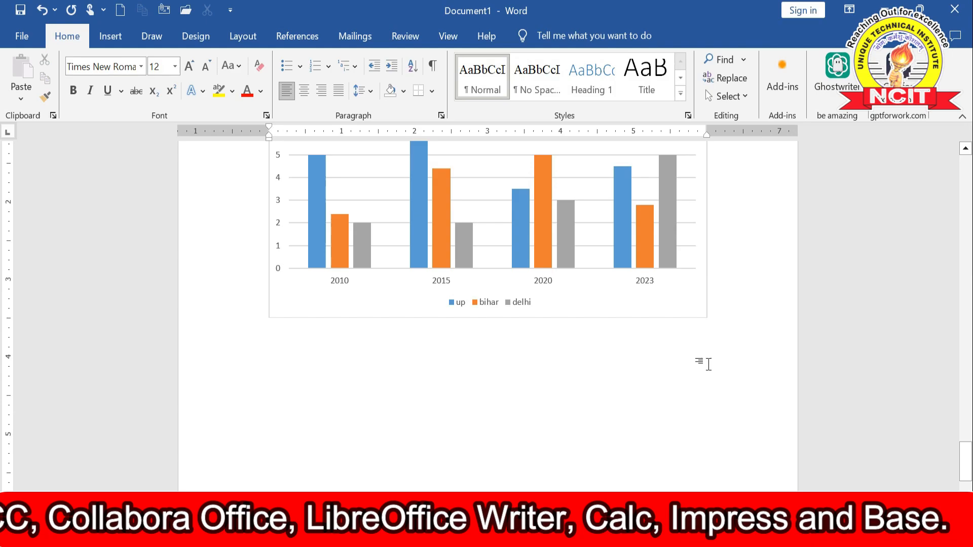
Examine the whole column chart and the data point values of its 2010 columns.
scroll(709, 364, up, 3)
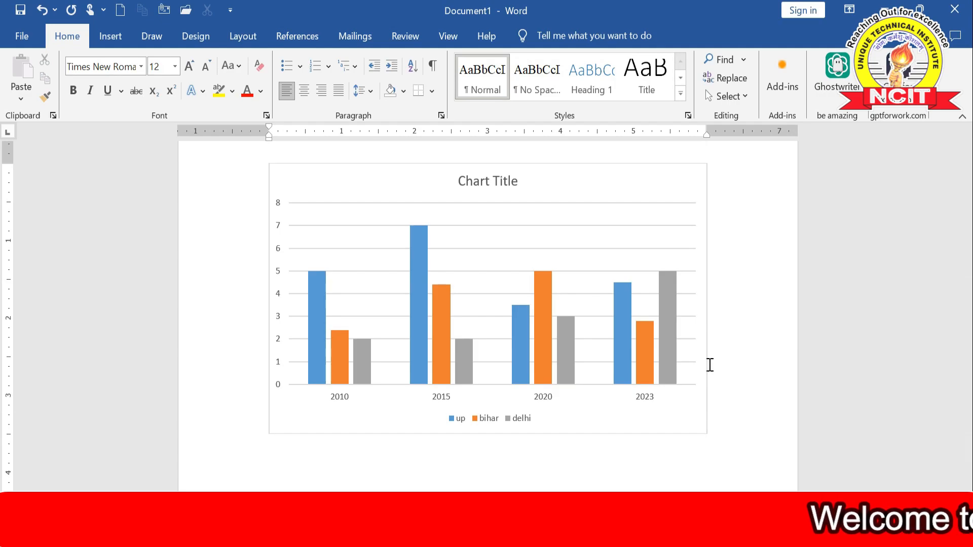
mouse_move(313, 324)
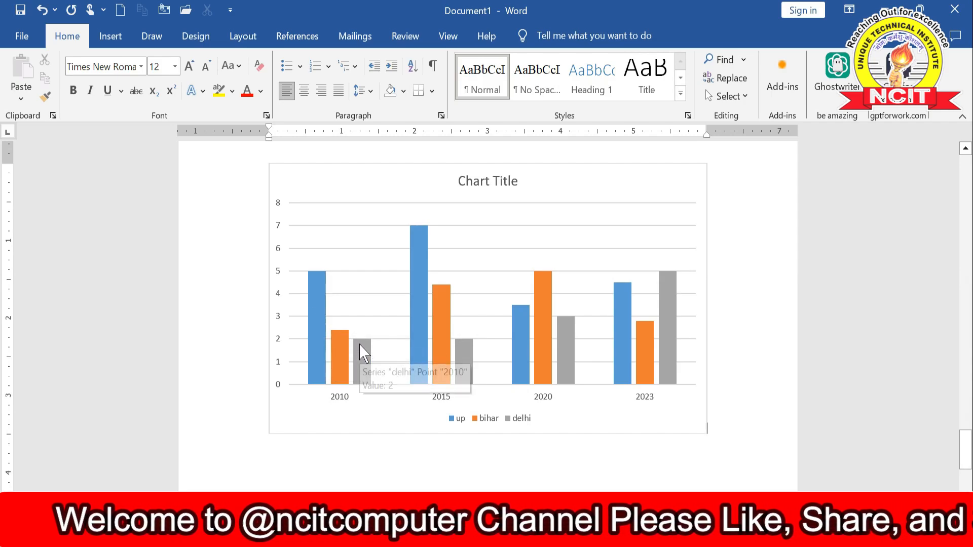
mouse_move(361, 349)
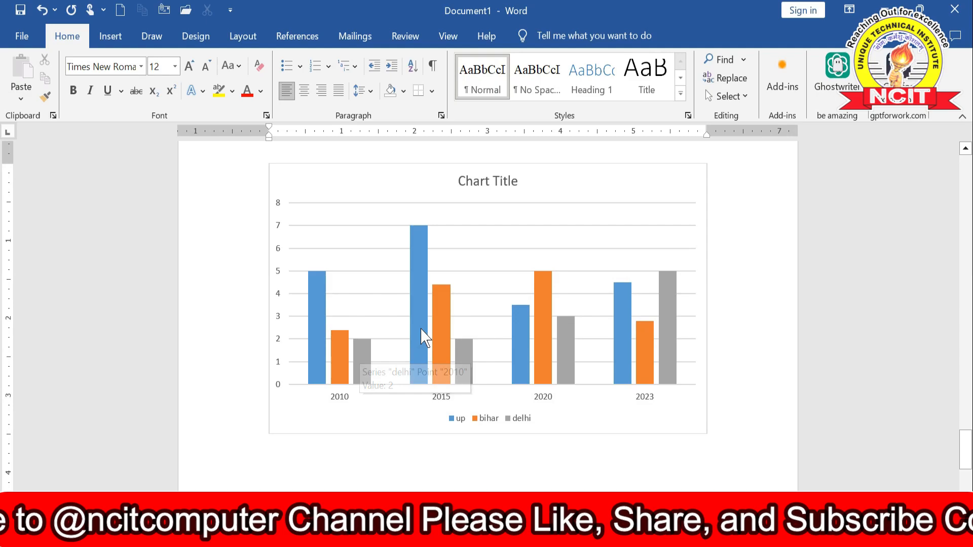